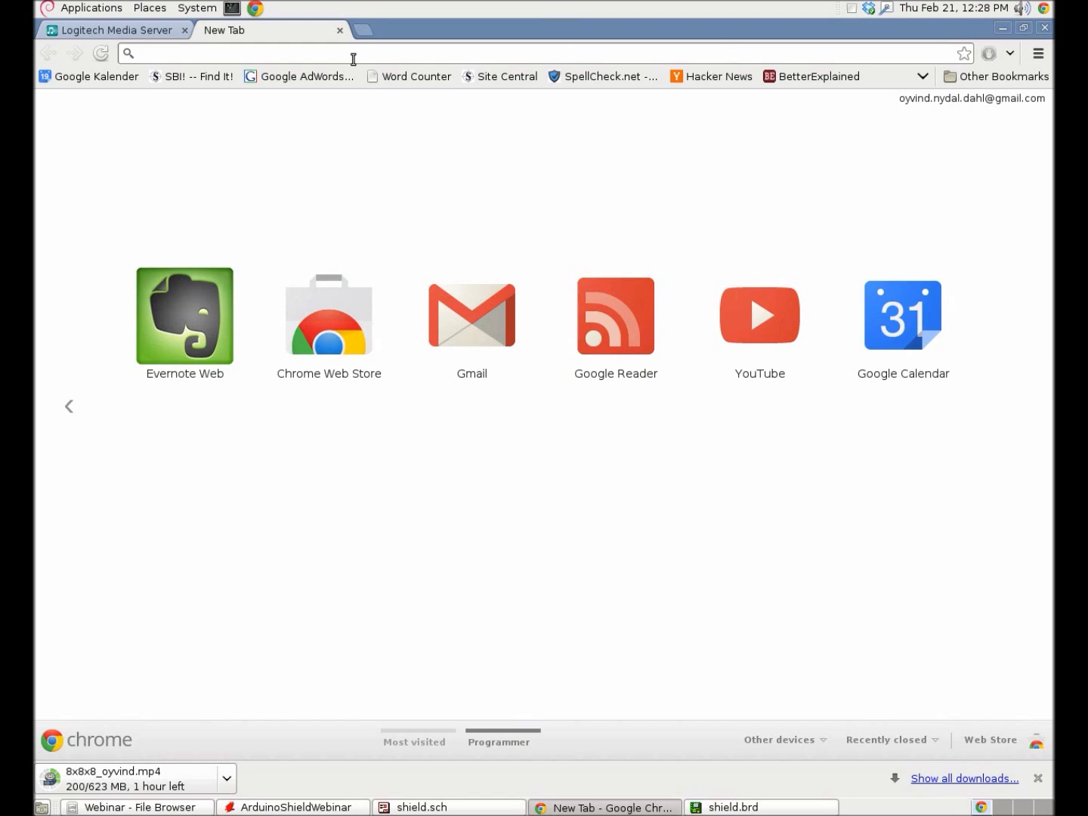
{"action": "type", "text": "www.s"}
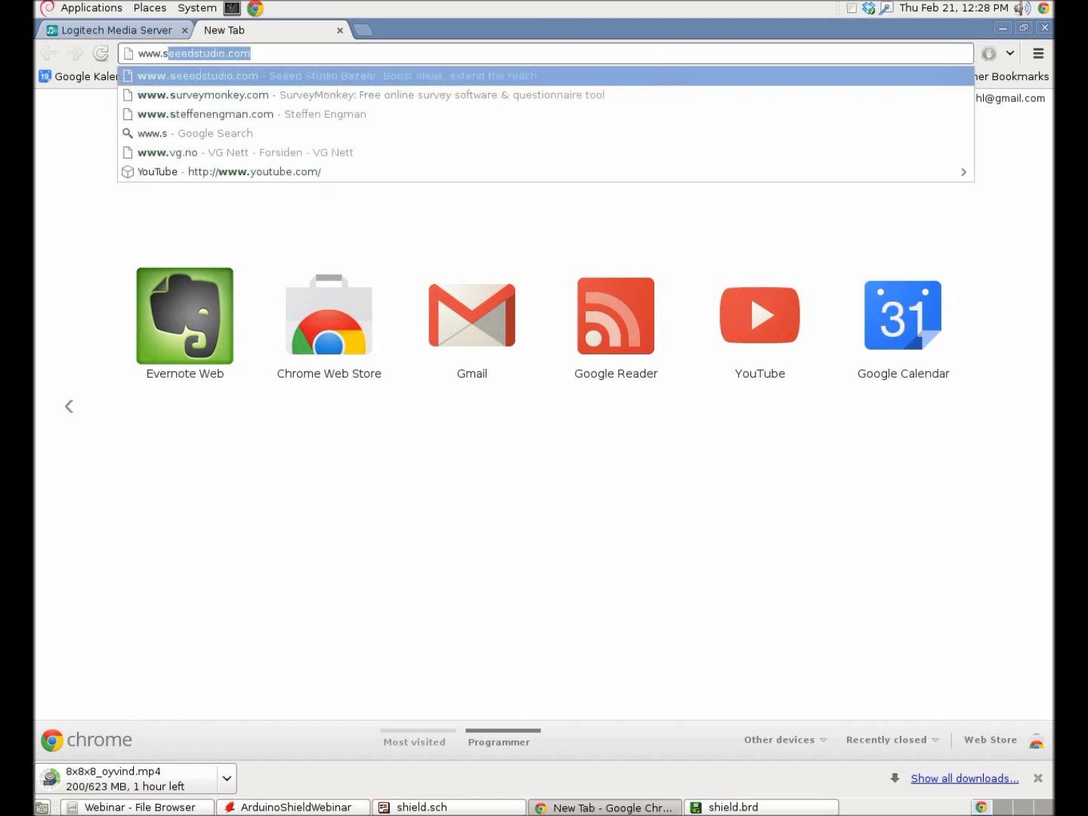
{"action": "type", "text": "eeedstudi"}
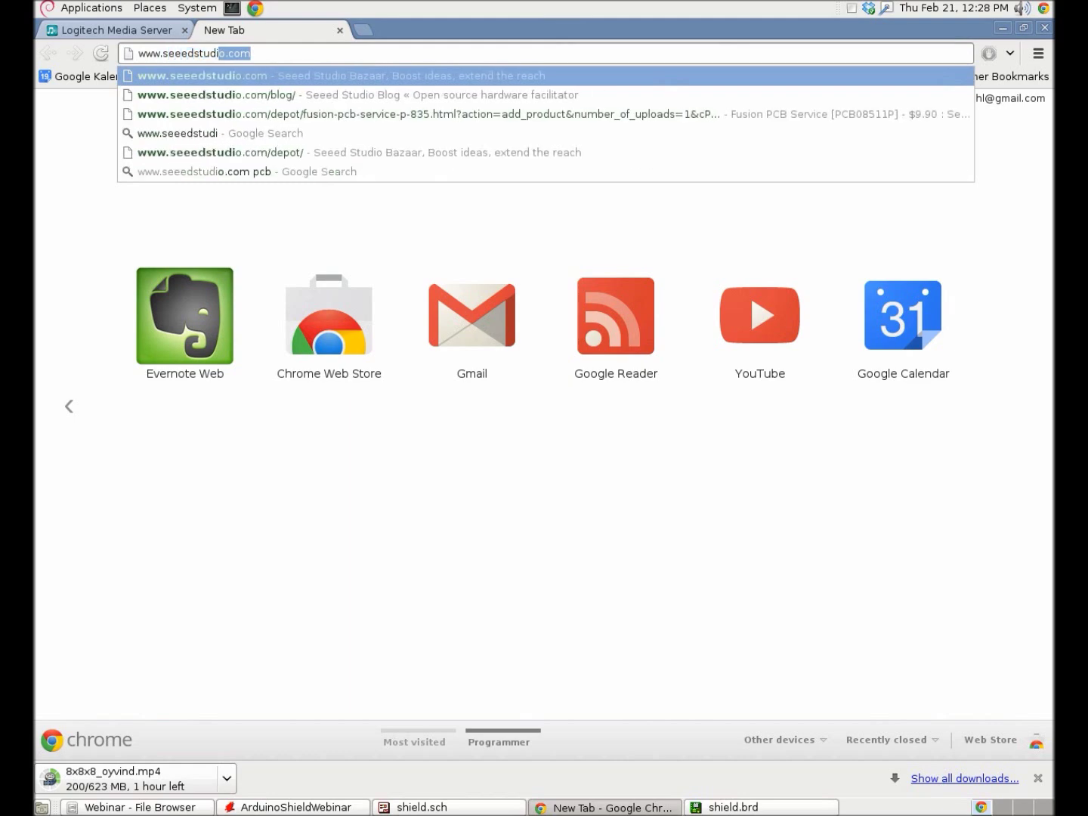
{"action": "type", "text": "o.com"}
{"action": "key", "text": "Return"}
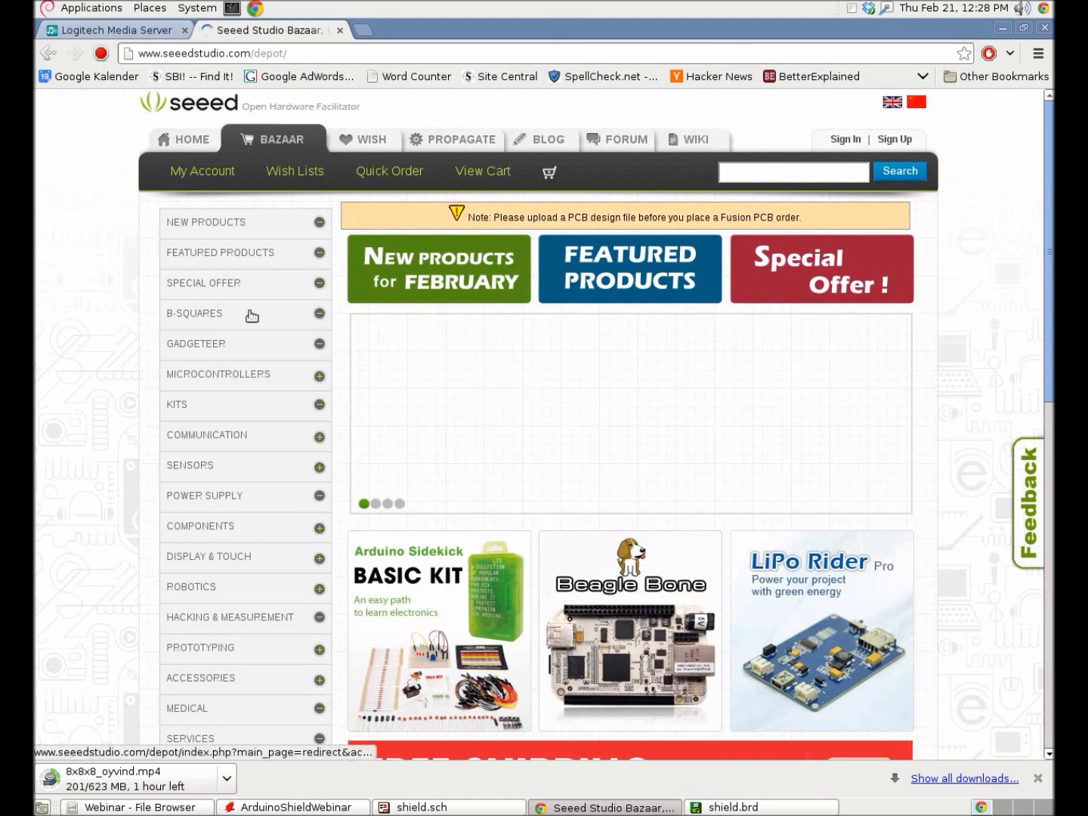
Step: Open Services > Fusion PCB Service and scroll down to its Eagle Design Rule download link
{"action": "scroll", "coordinate": [100, 321], "scroll_direction": "down", "scroll_amount": 5}
{"action": "scroll", "coordinate": [101, 320], "scroll_direction": "down", "scroll_amount": 5}
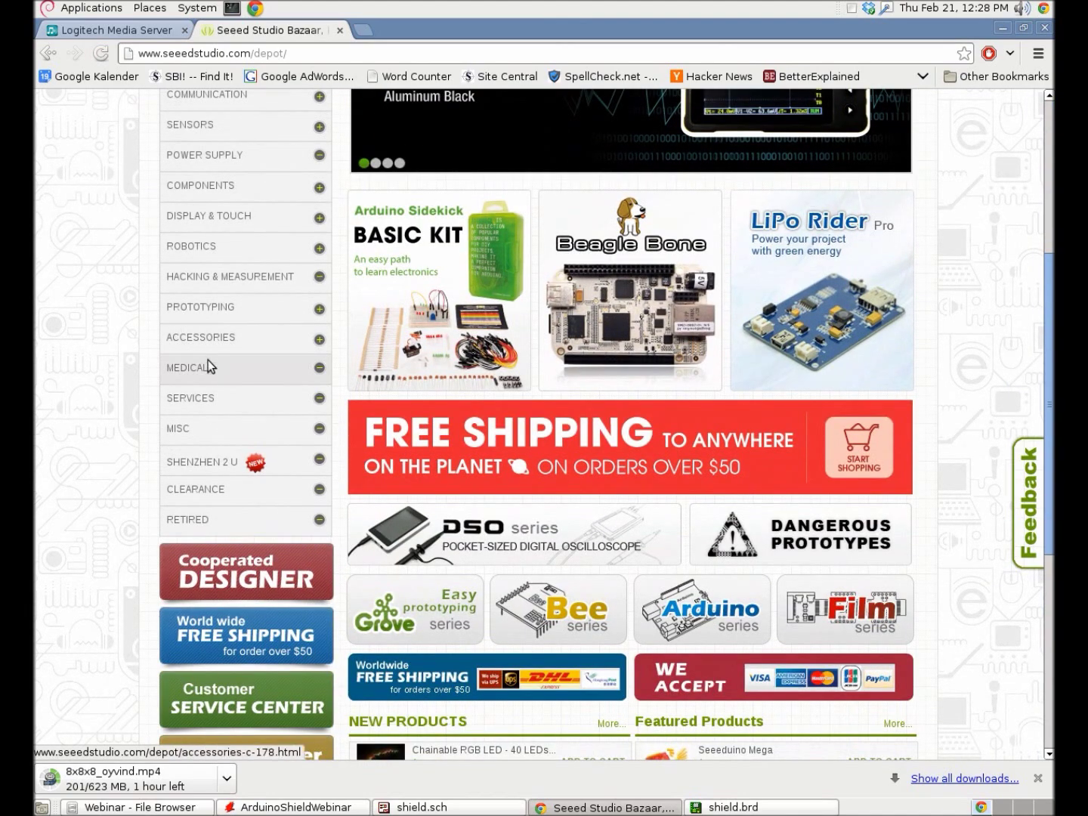
{"action": "left_click", "coordinate": [213, 402]}
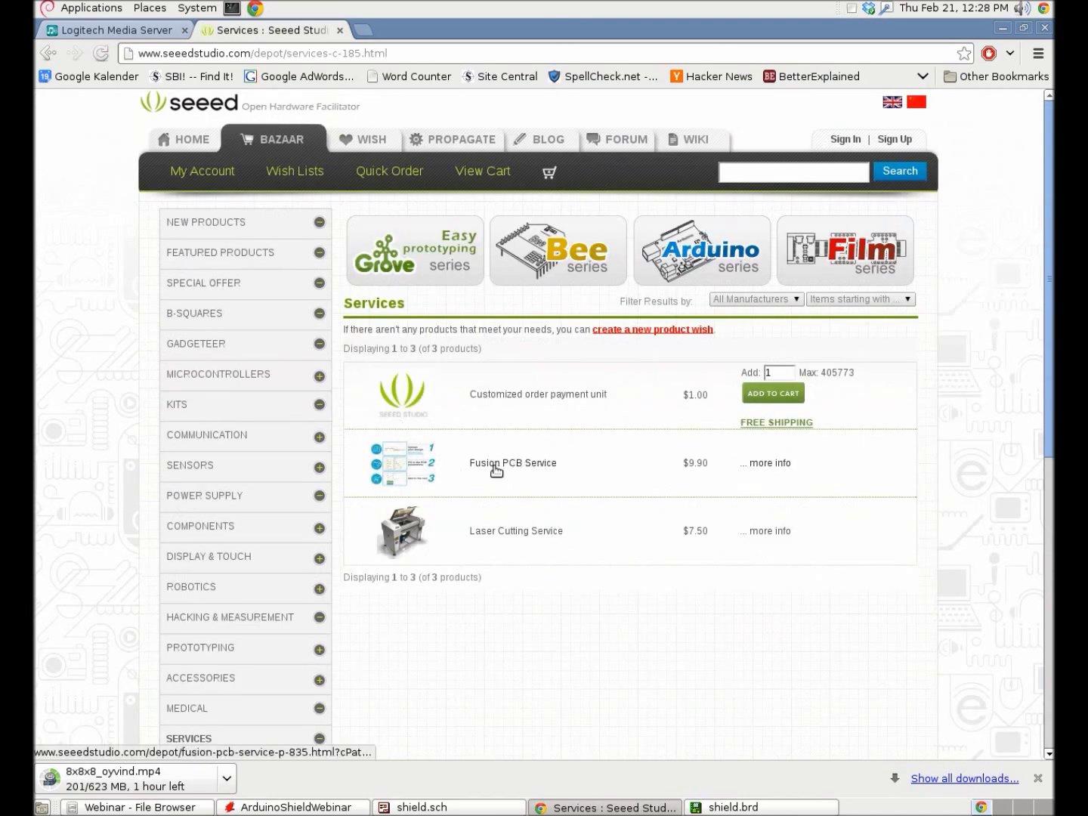
{"action": "left_click", "coordinate": [526, 470]}
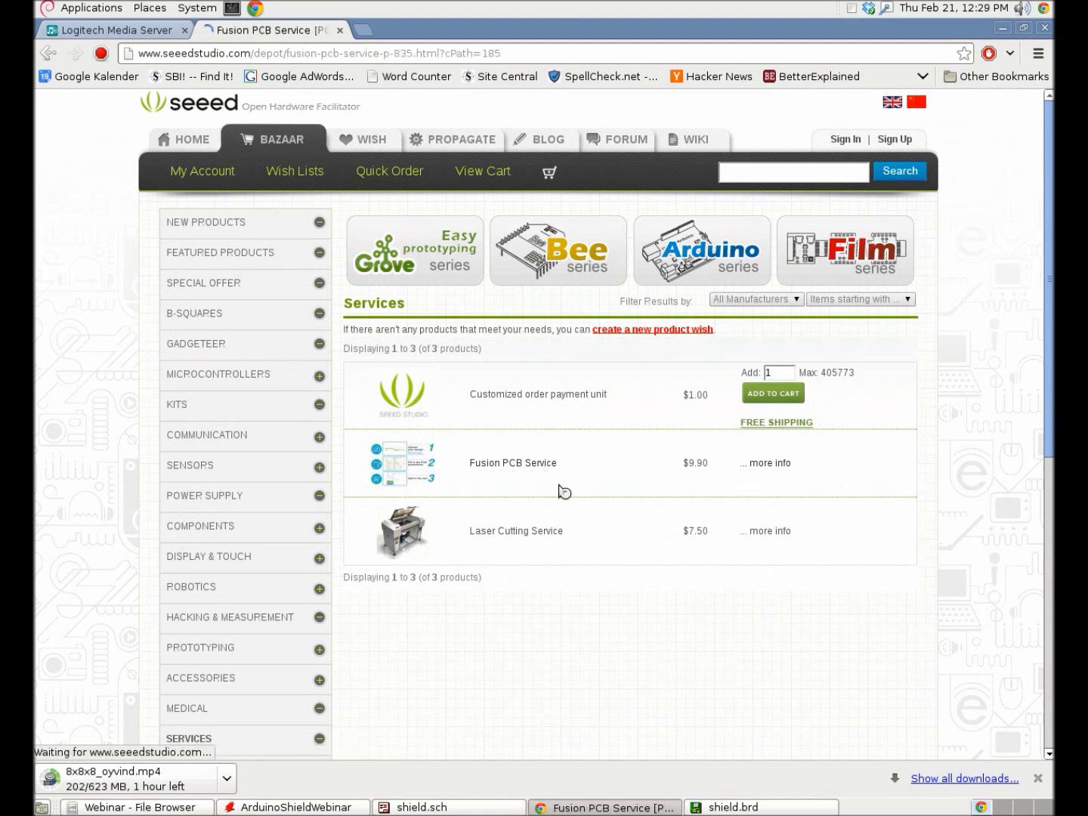
{"action": "scroll", "coordinate": [976, 427], "scroll_direction": "down", "scroll_amount": 1}
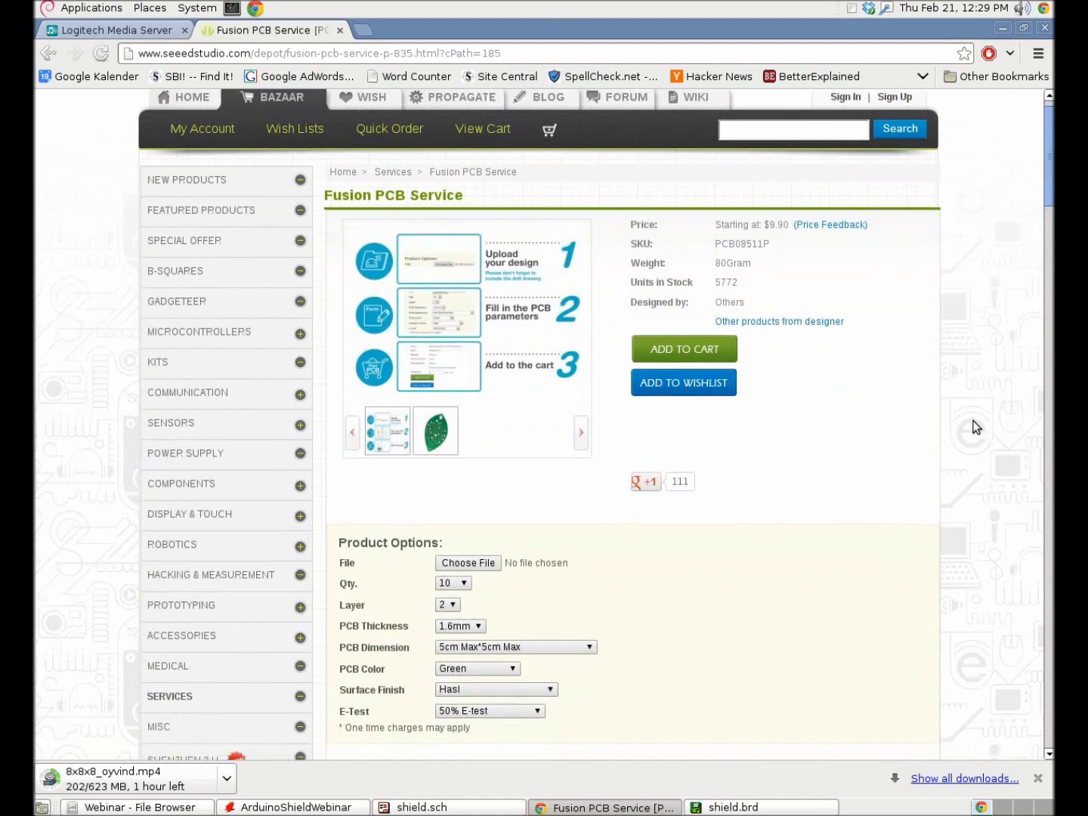
{"action": "scroll", "coordinate": [974, 425], "scroll_direction": "down", "scroll_amount": 16}
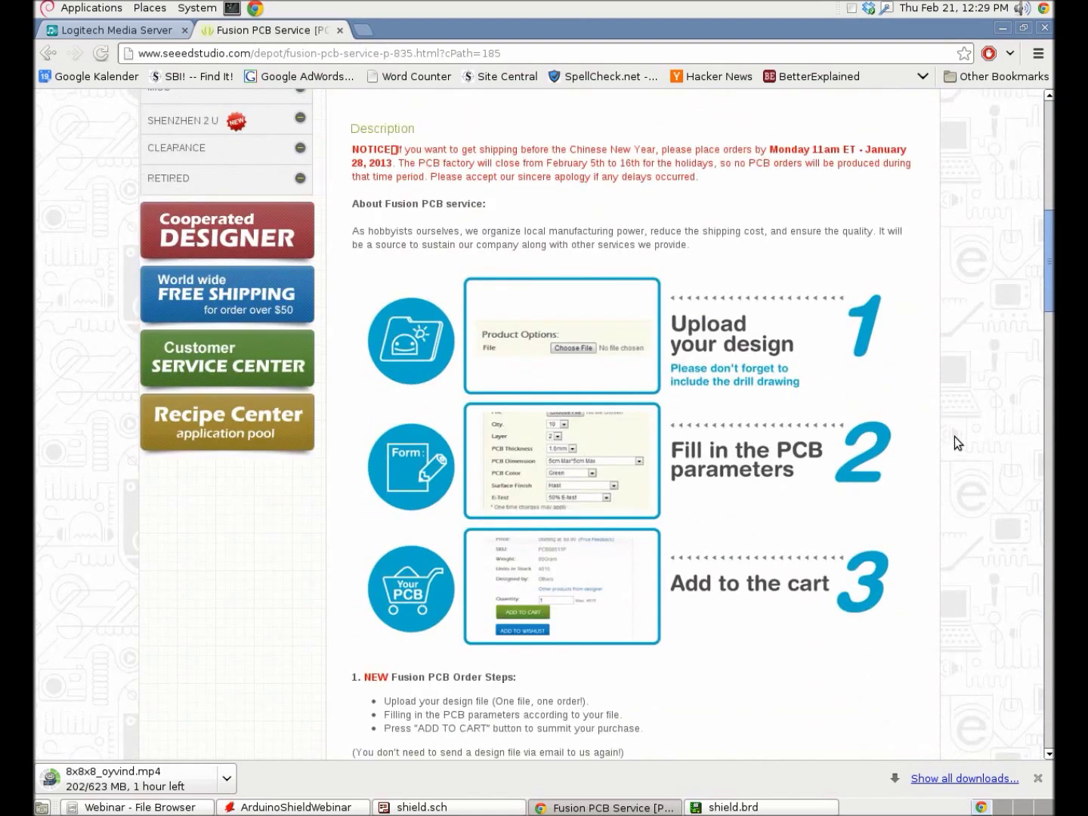
{"action": "scroll", "coordinate": [955, 438], "scroll_direction": "down", "scroll_amount": 20}
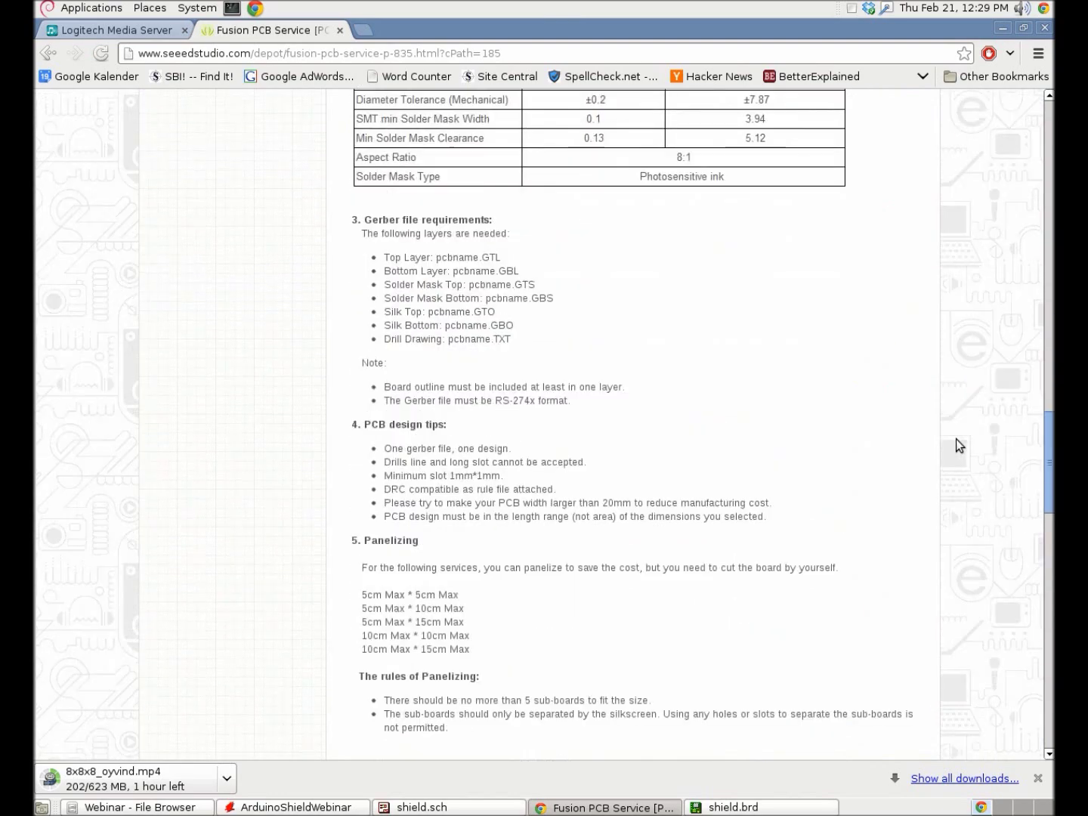
{"action": "scroll", "coordinate": [955, 438], "scroll_direction": "down", "scroll_amount": 18}
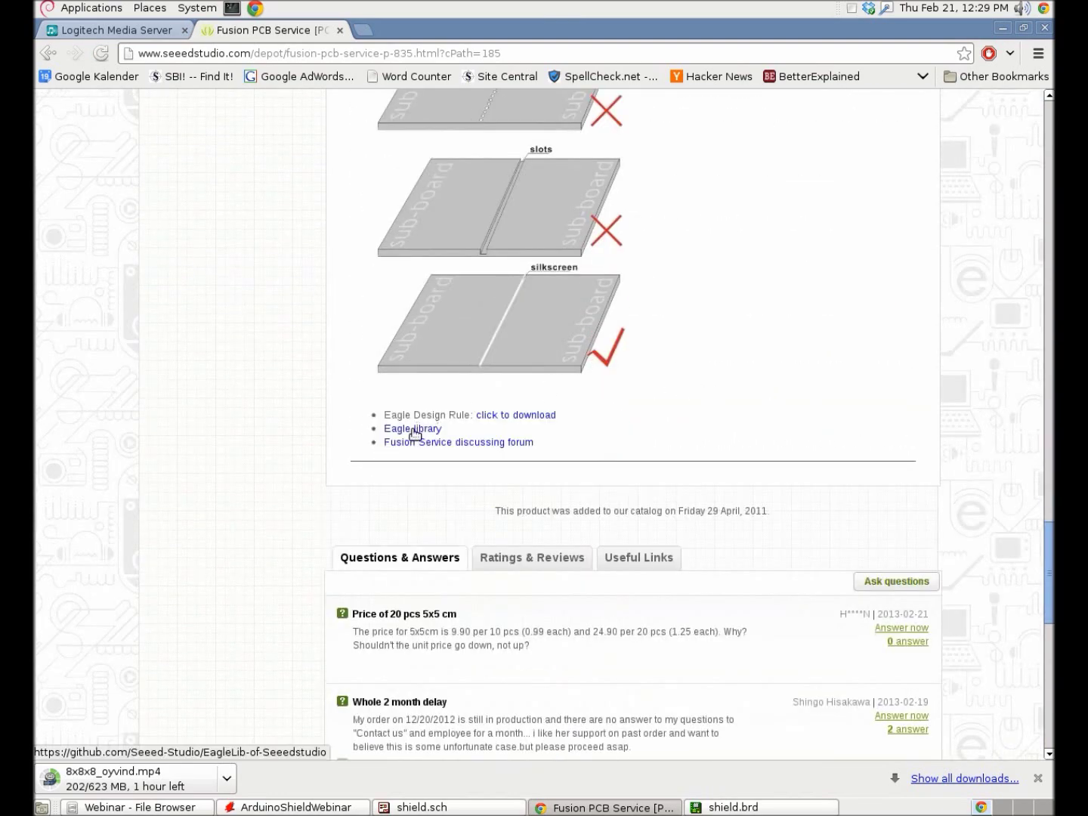
Step: Save the Eagle Design Rule link as Fusion eagle.zip in Downloads, then open the Home Folder
{"action": "right_click", "coordinate": [511, 417]}
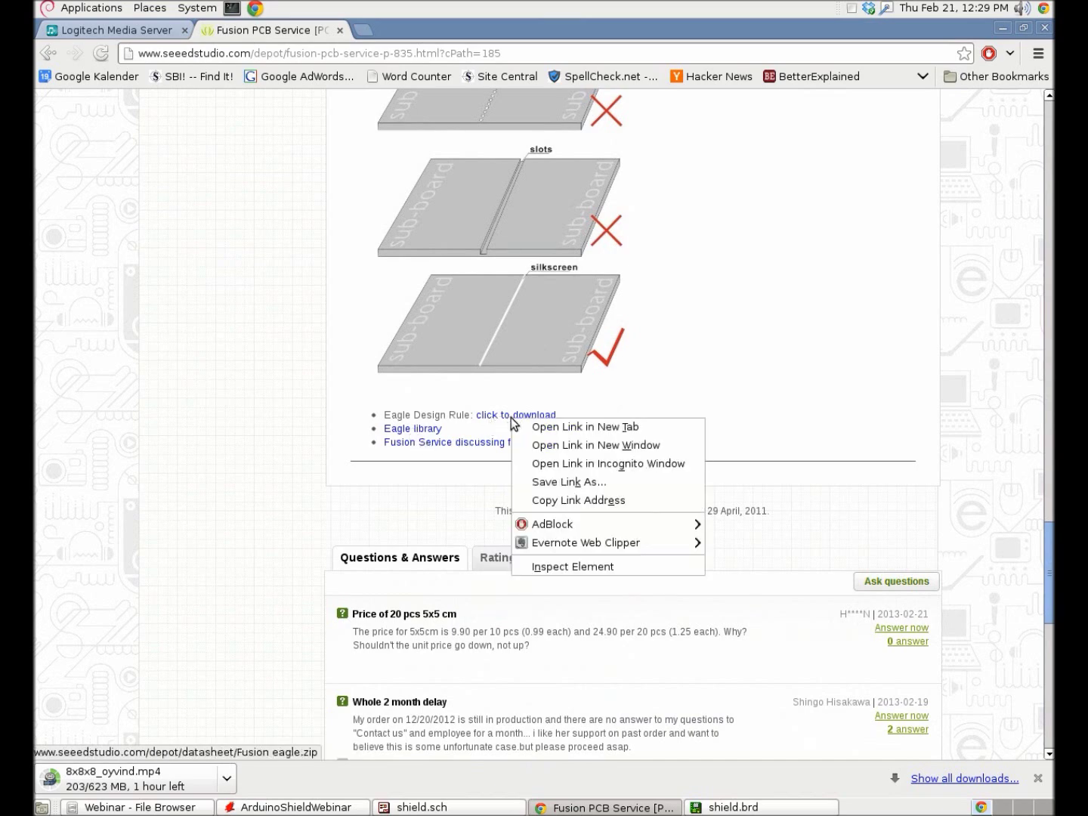
{"action": "left_click", "coordinate": [573, 482]}
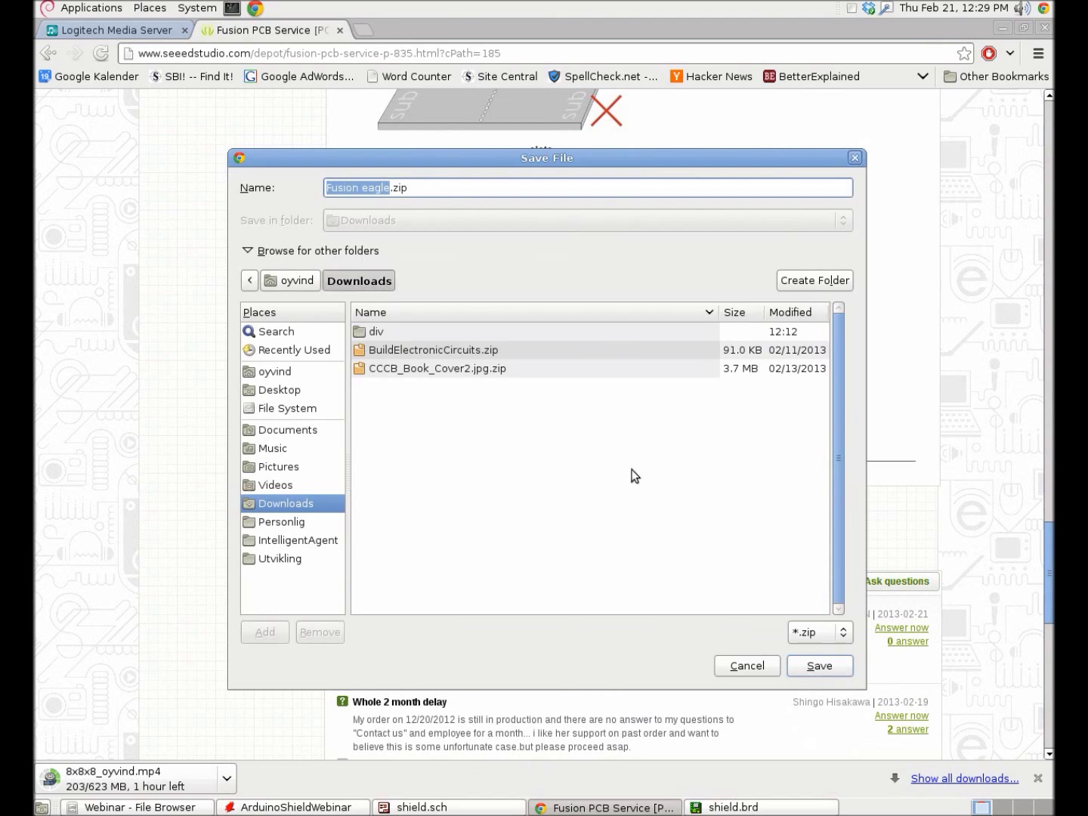
{"action": "left_click", "coordinate": [830, 668]}
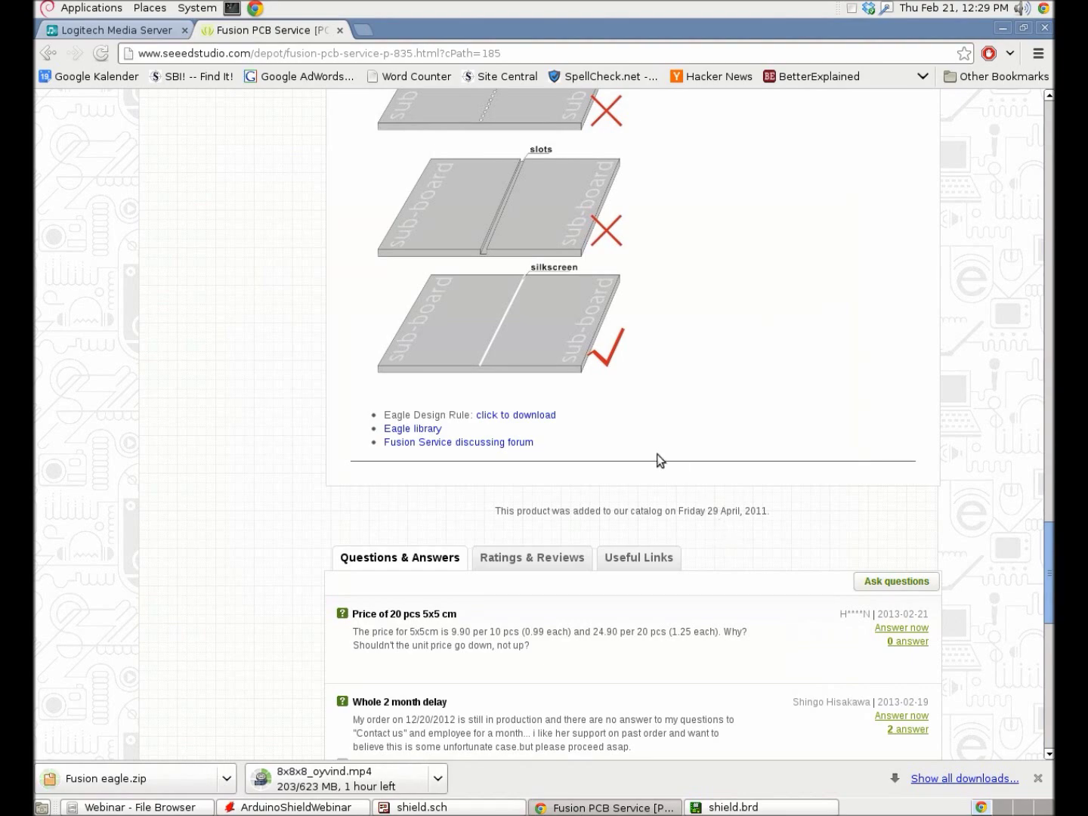
{"action": "left_click", "coordinate": [150, 9]}
{"action": "left_click", "coordinate": [168, 32]}
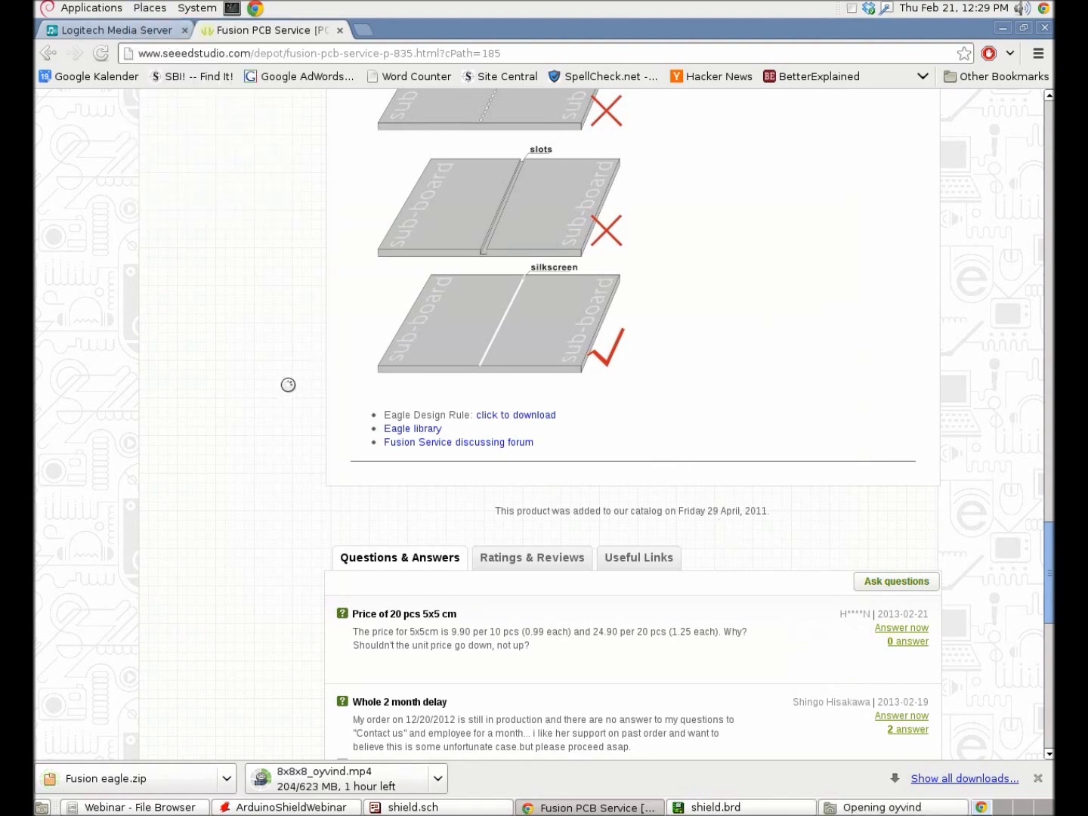
Step: Extract Fusion eagle.zip in Downloads and open the resulting Fusion eagle folder
{"action": "left_click", "coordinate": [78, 302]}
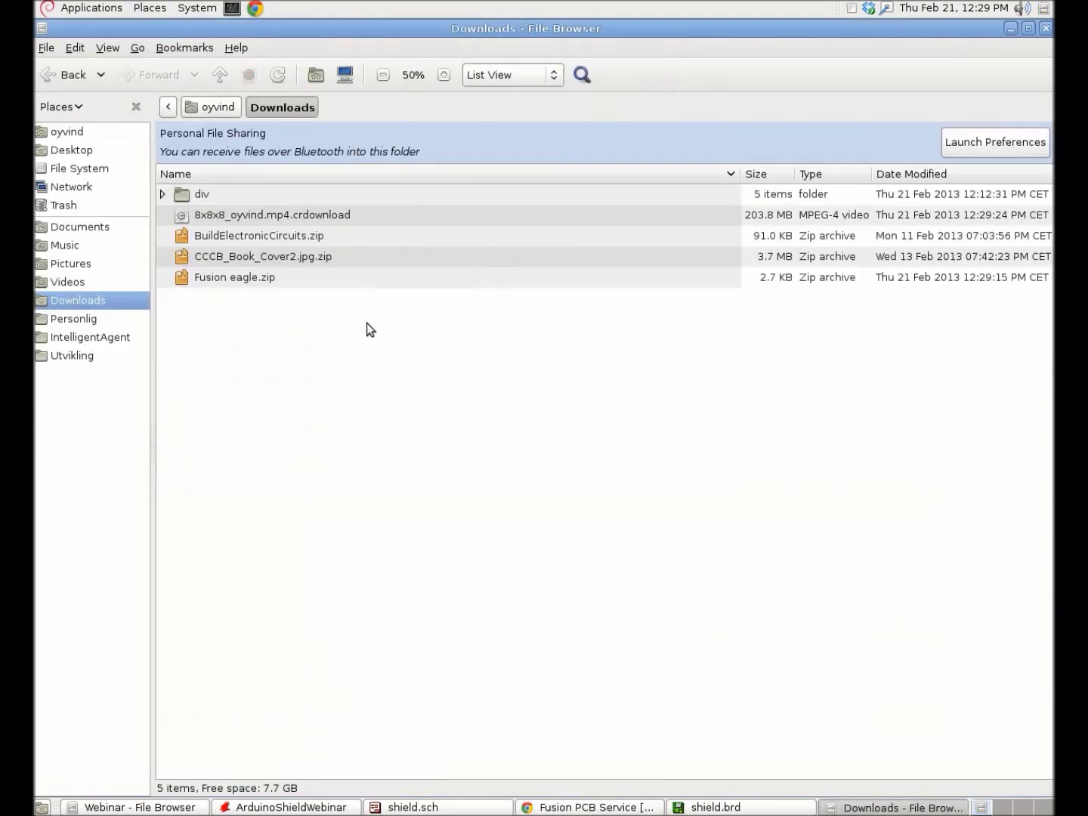
{"action": "left_click", "coordinate": [248, 279]}
{"action": "right_click", "coordinate": [248, 279]}
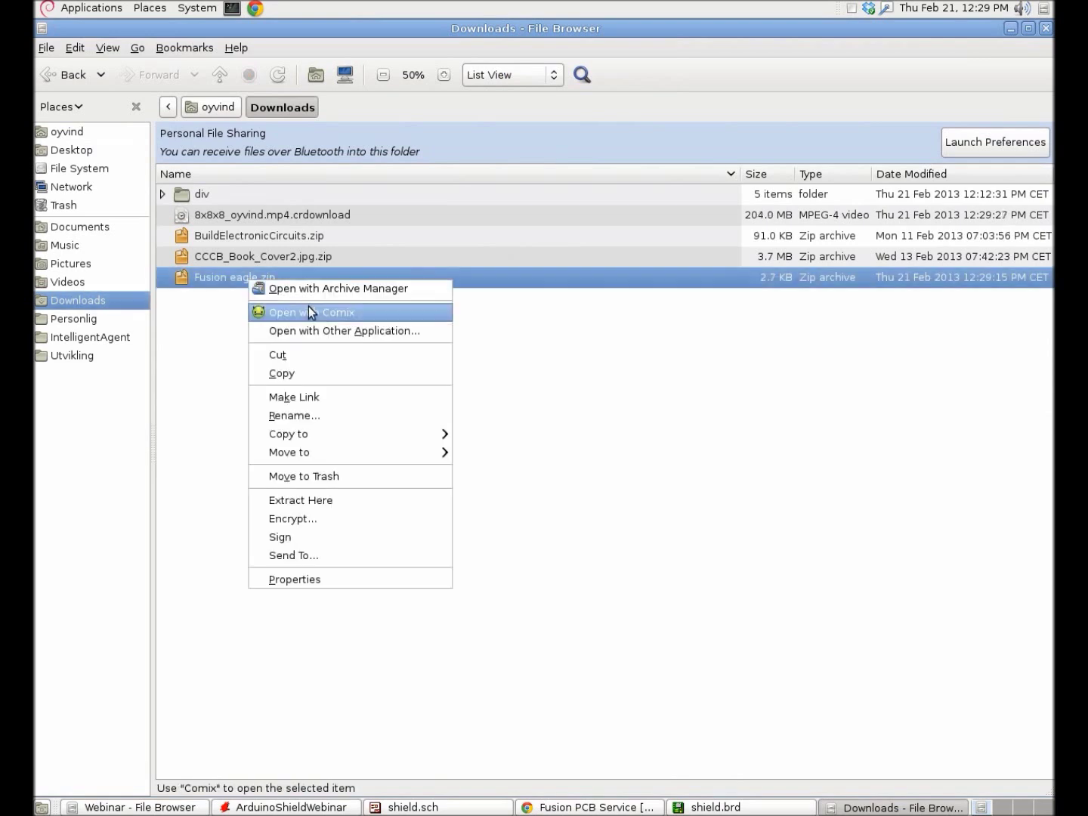
{"action": "left_click", "coordinate": [342, 501]}
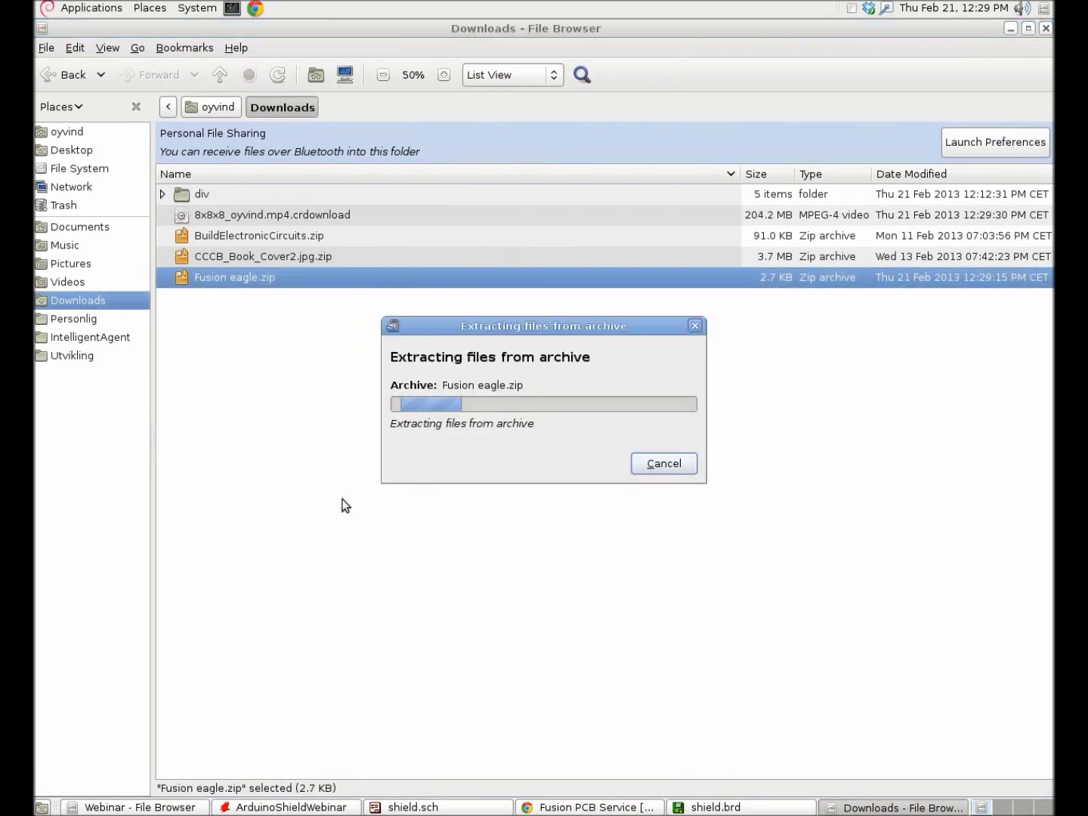
{"action": "double_click", "coordinate": [250, 212]}
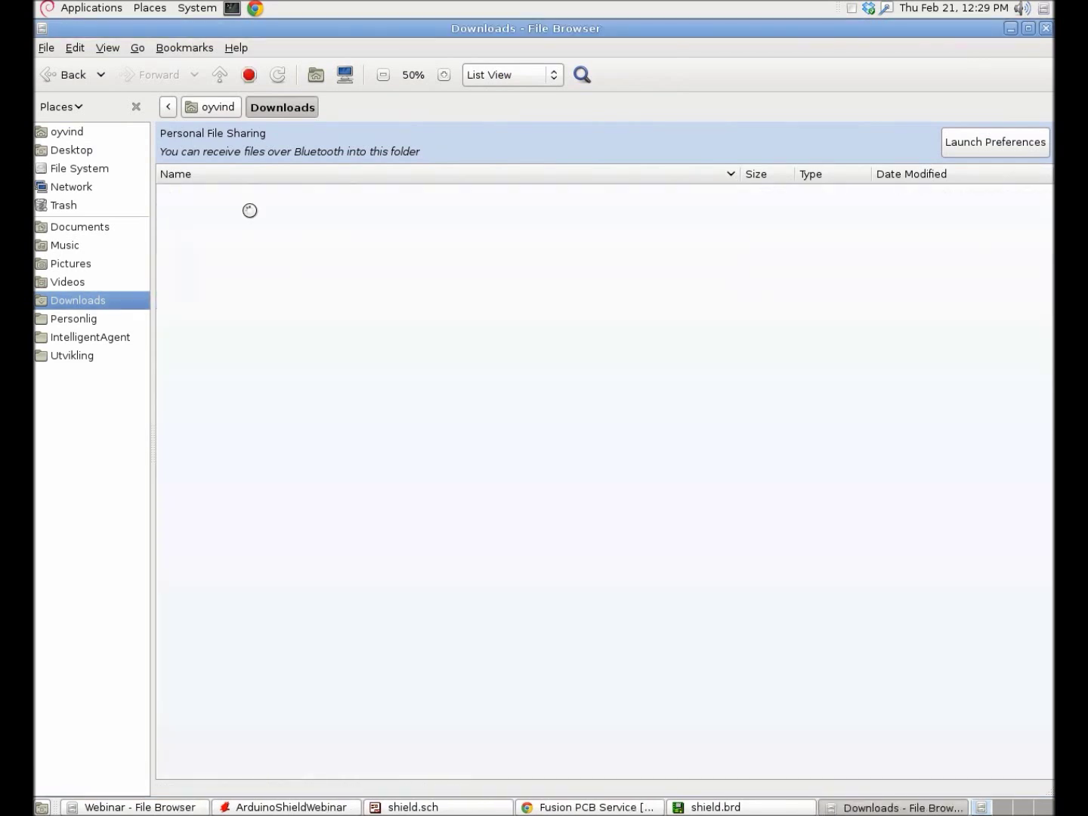
Step: Confirm the folder holds Fusion_eagle_rule_v1.1.dru and the Seeed Gerber .cam file, then return to shield.brd
{"action": "left_click", "coordinate": [248, 155]}
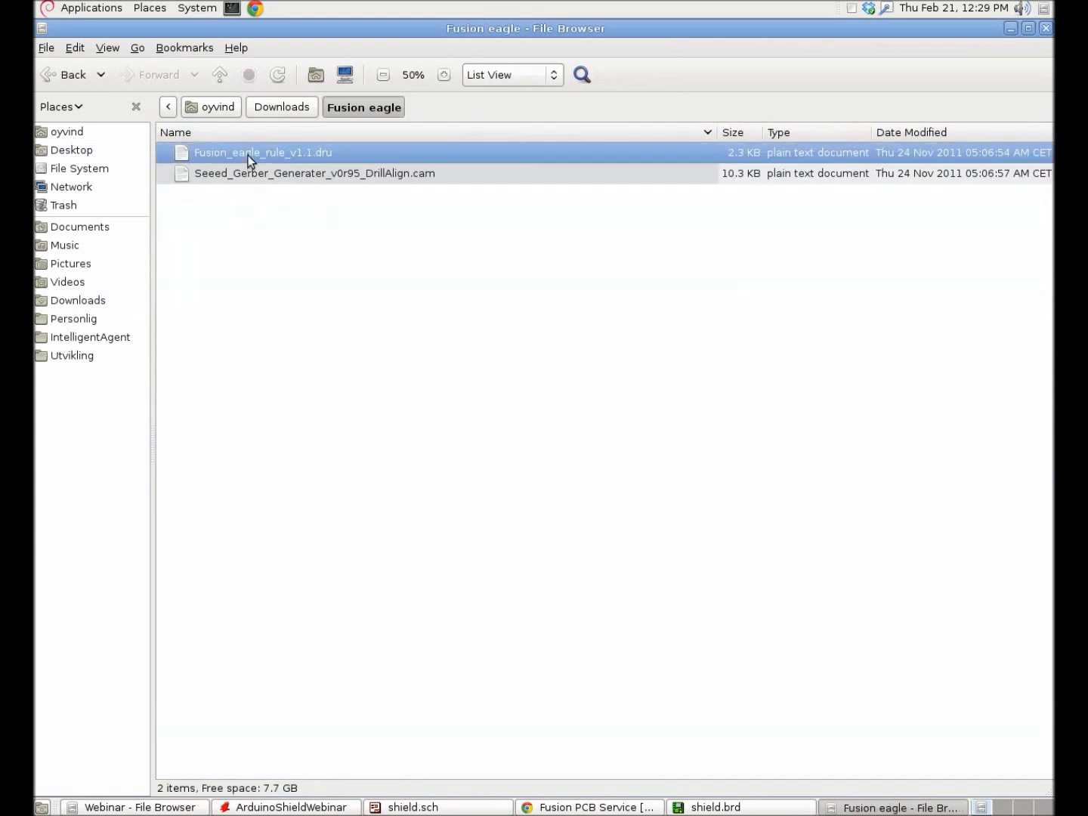
{"action": "left_click", "coordinate": [252, 172]}
{"action": "left_click", "coordinate": [268, 261]}
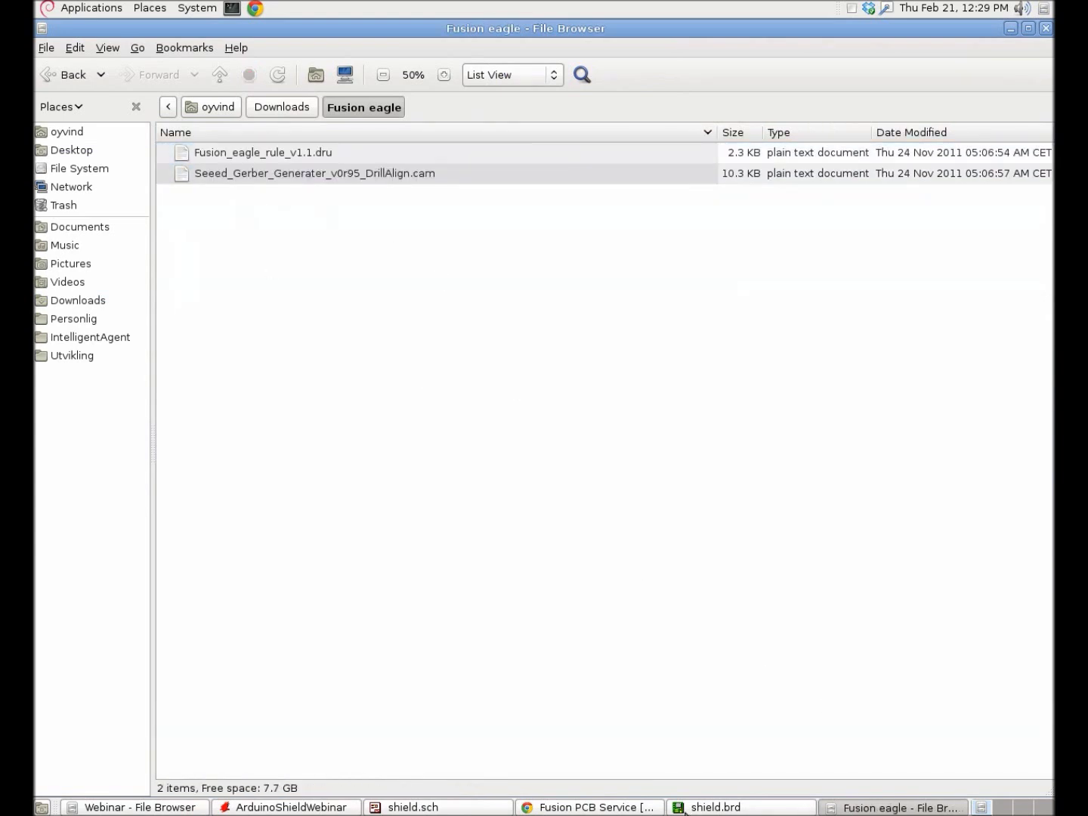
{"action": "left_click", "coordinate": [738, 809]}
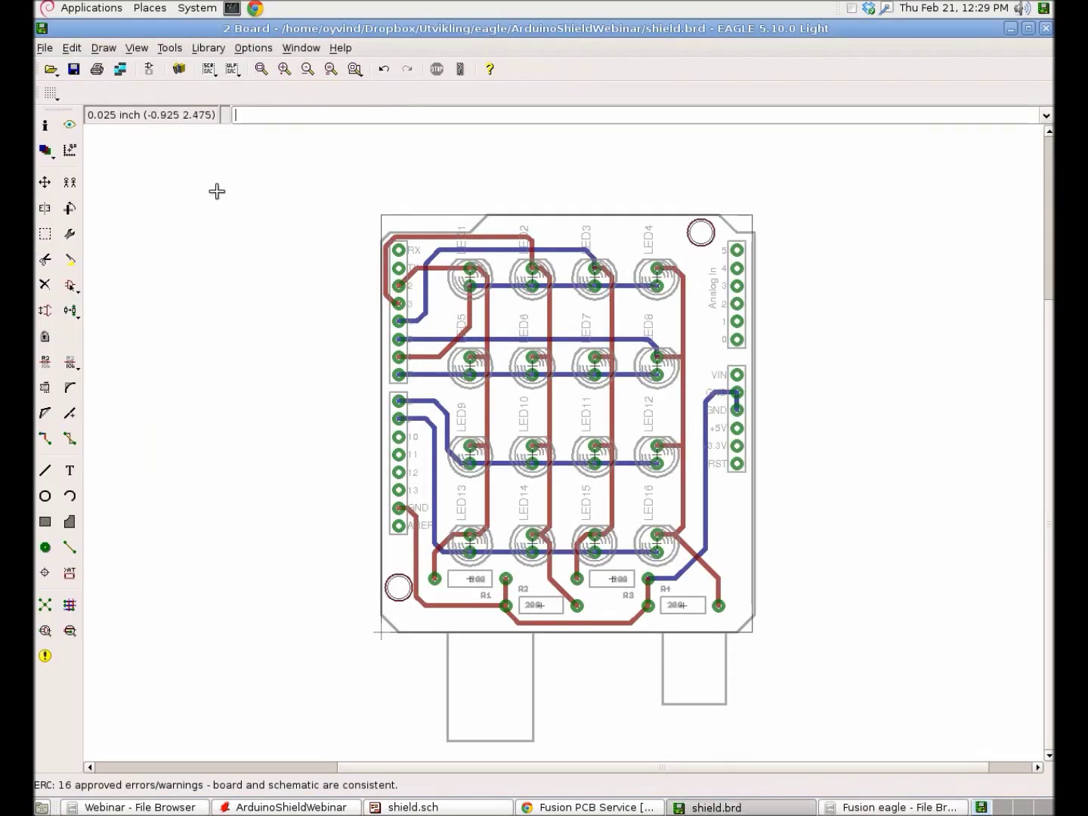
Step: Run the Erc check on shield.brd, confirming board and schematic are consistent
{"action": "left_click", "coordinate": [169, 48]}
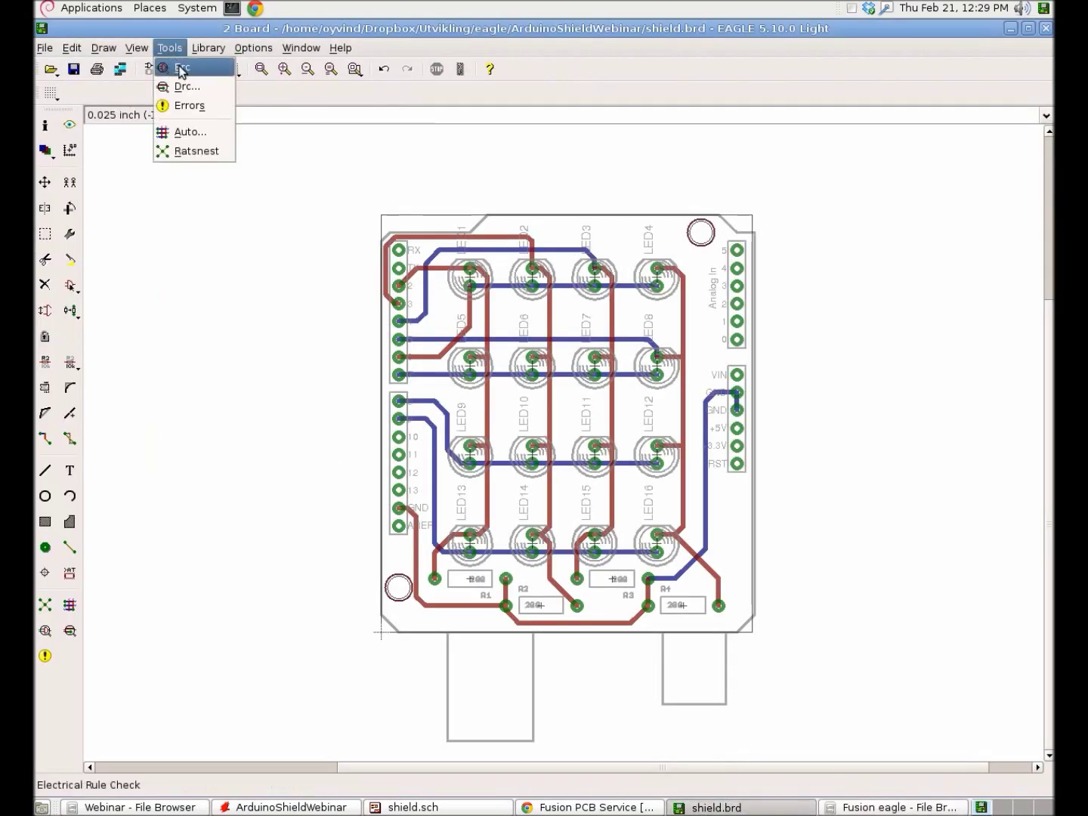
{"action": "left_click", "coordinate": [178, 68]}
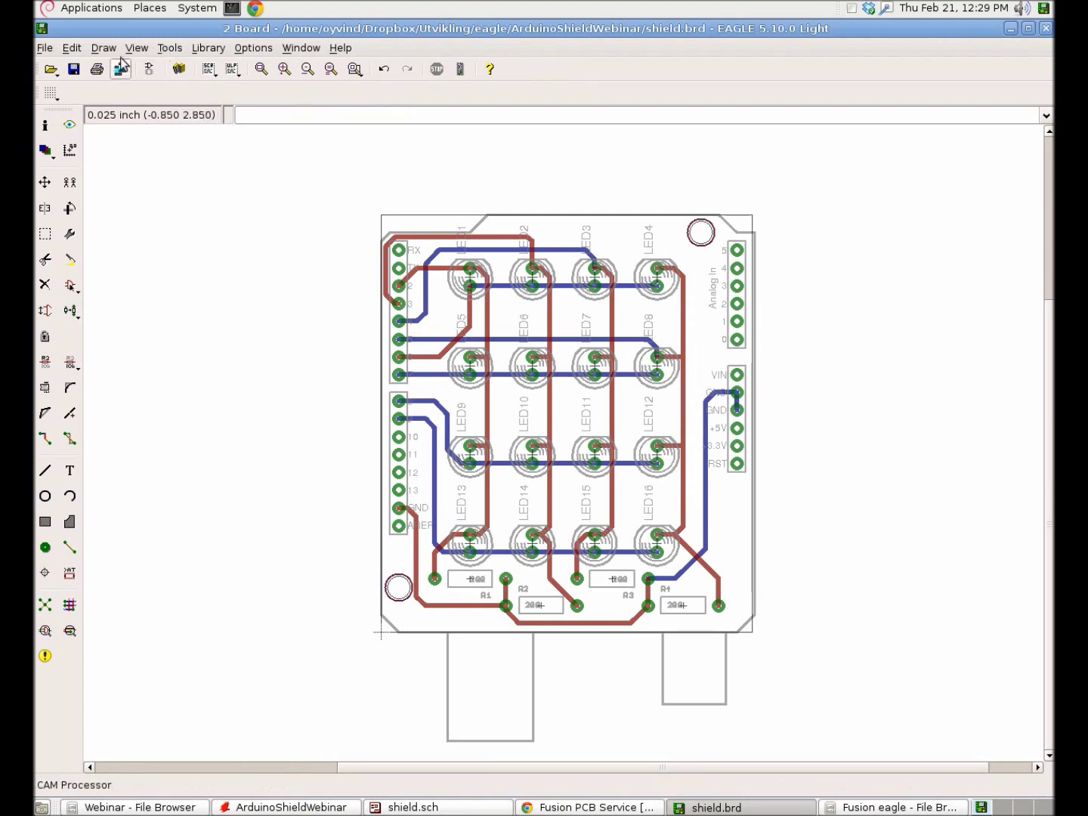
Step: Load Fusion_eagle_rule_v1.1.dru from Downloads/Fusion eagle into the DRC and run the check
{"action": "left_click", "coordinate": [161, 49]}
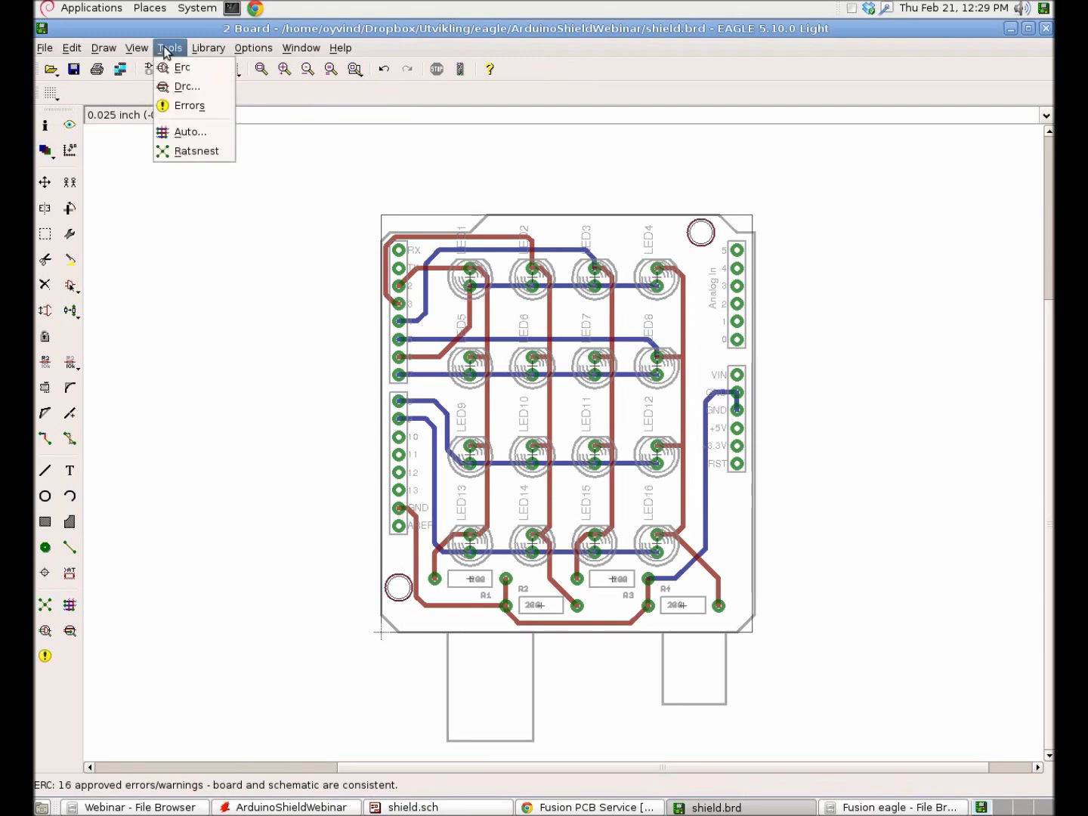
{"action": "left_click", "coordinate": [194, 92]}
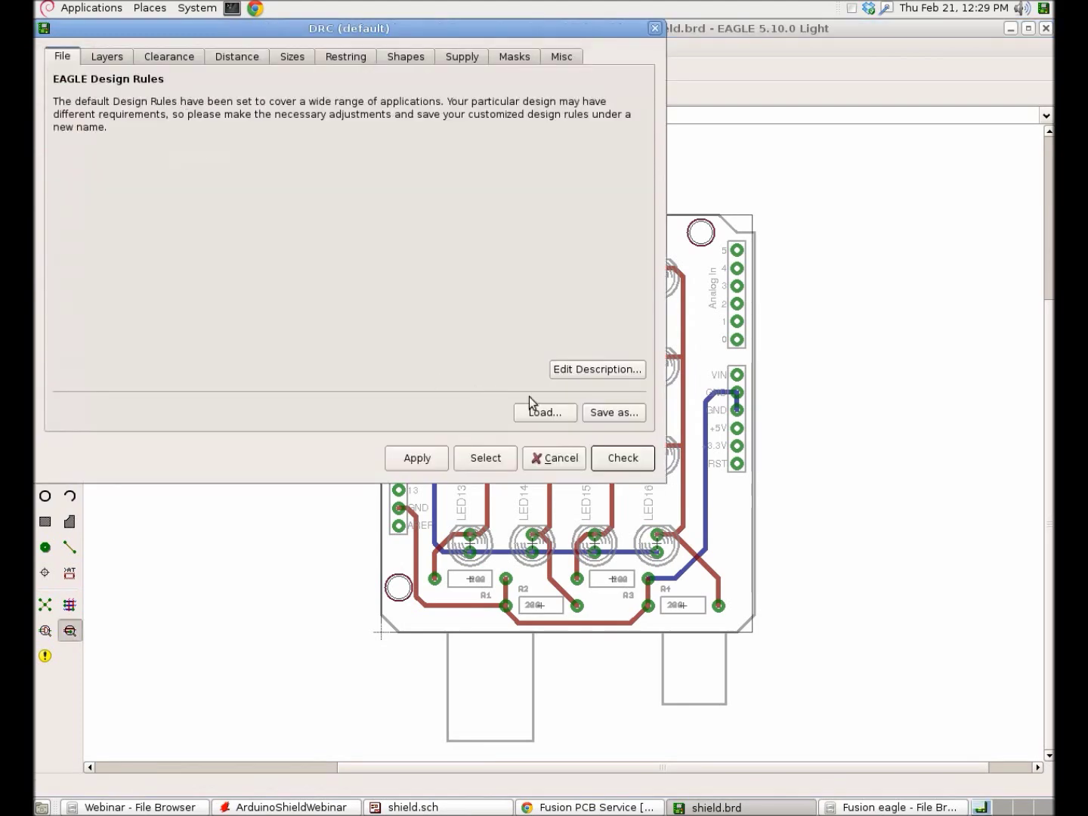
{"action": "left_click", "coordinate": [556, 412]}
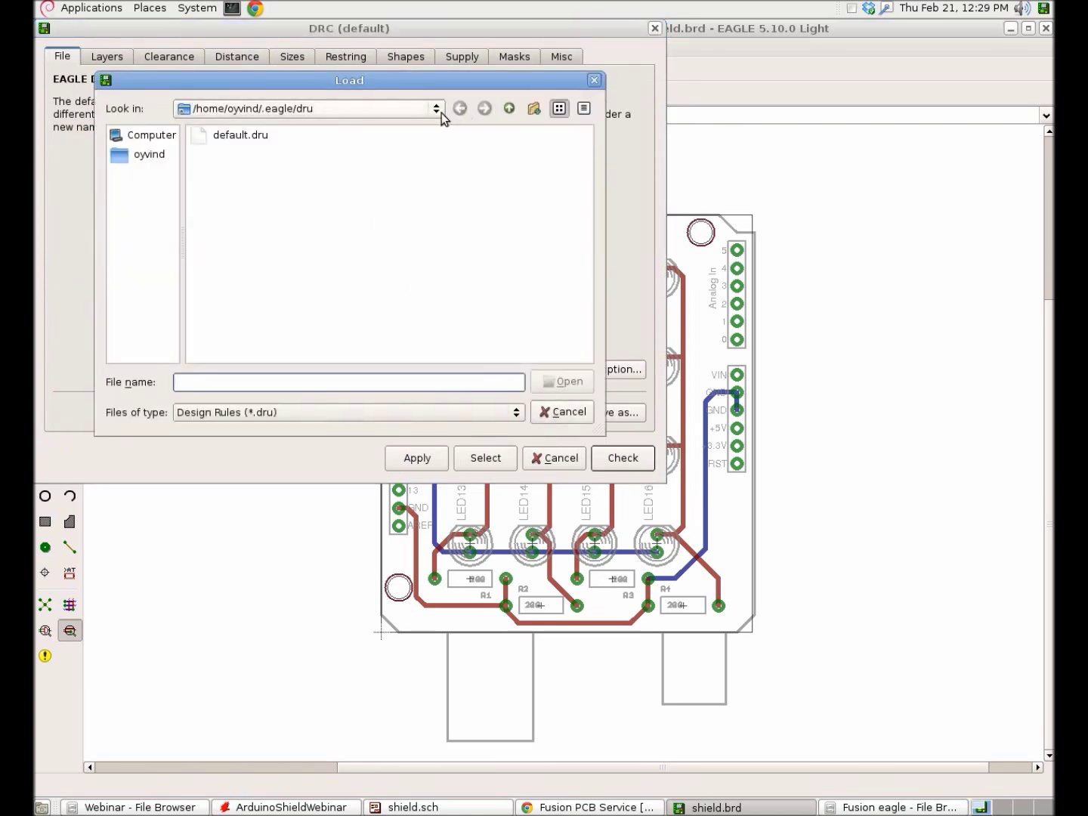
{"action": "left_click", "coordinate": [149, 156]}
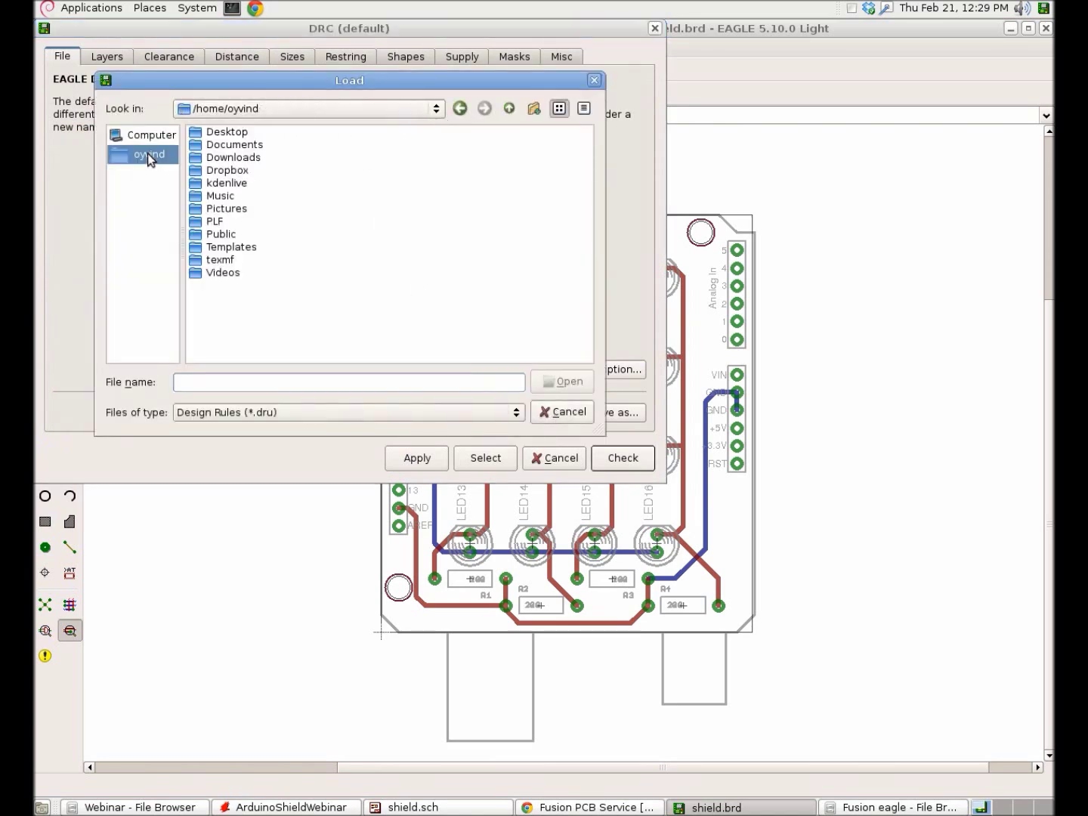
{"action": "double_click", "coordinate": [255, 158]}
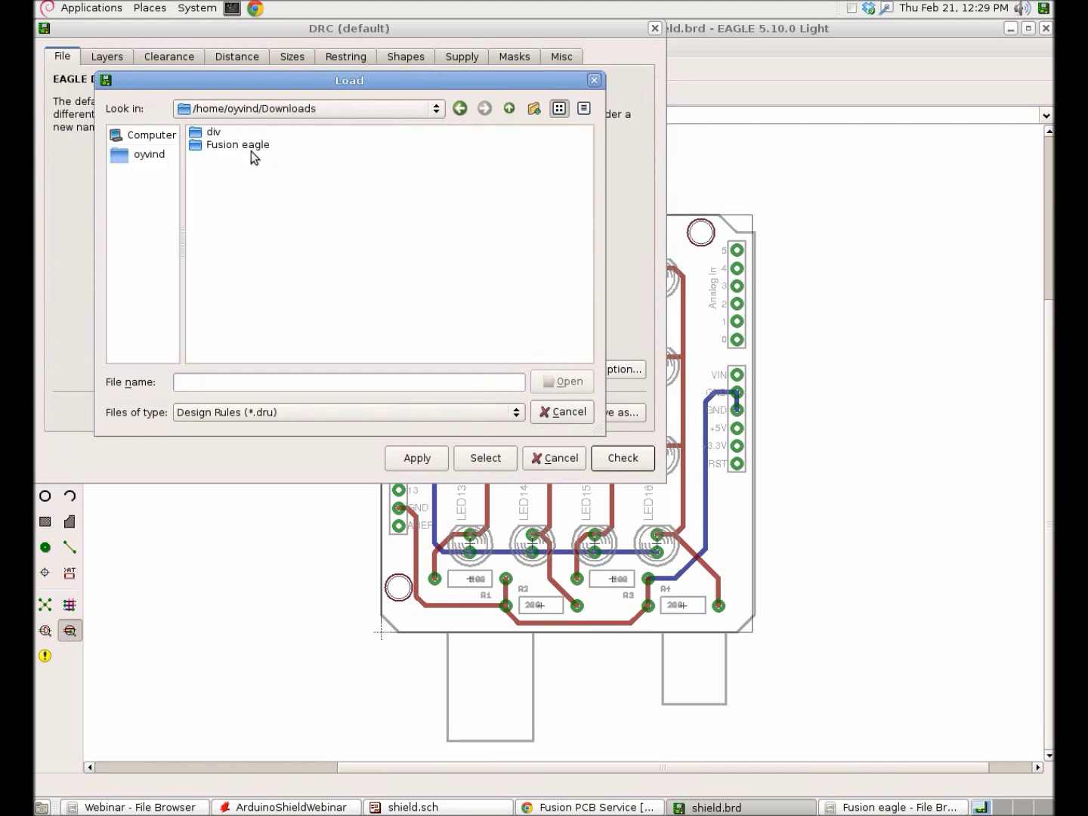
{"action": "double_click", "coordinate": [250, 144]}
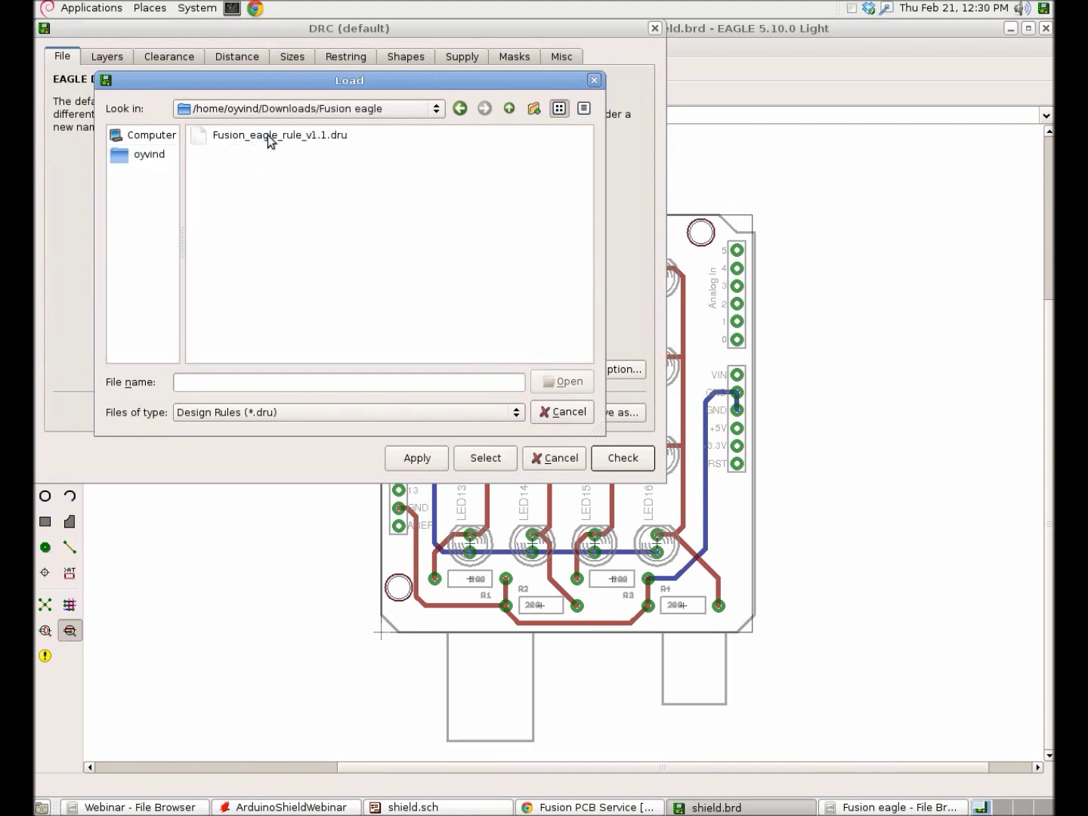
{"action": "left_click", "coordinate": [269, 136]}
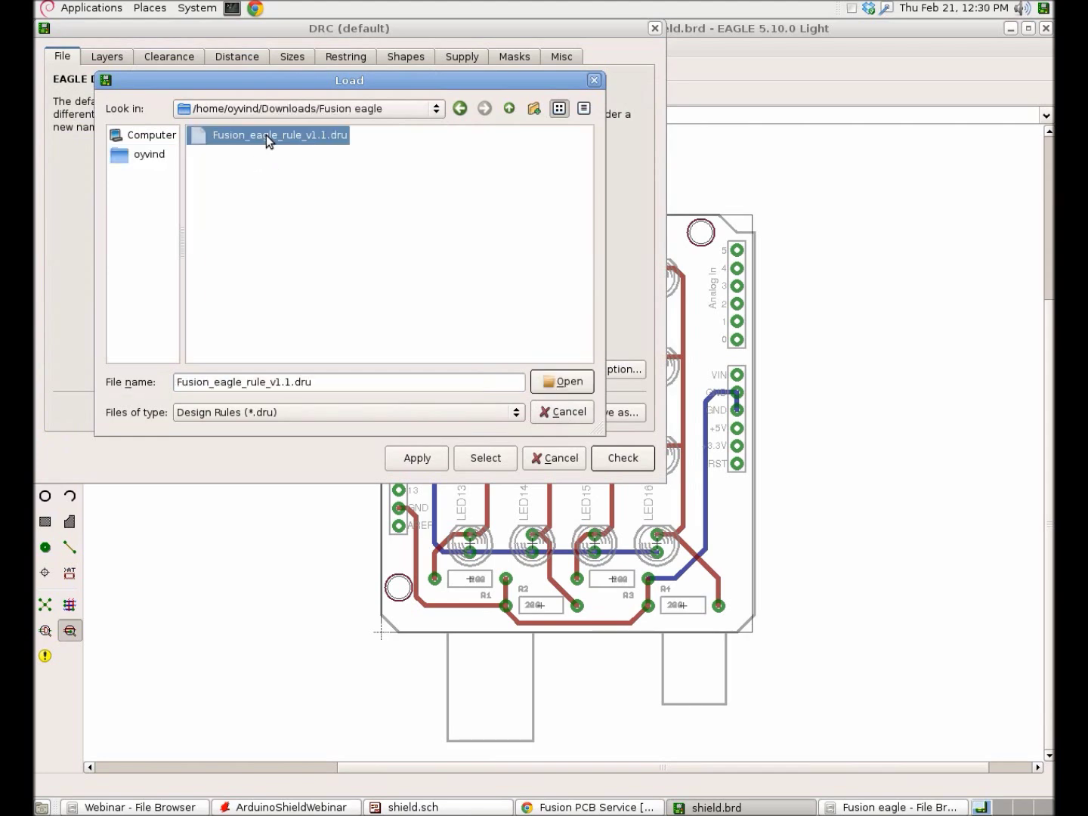
{"action": "left_click", "coordinate": [563, 383]}
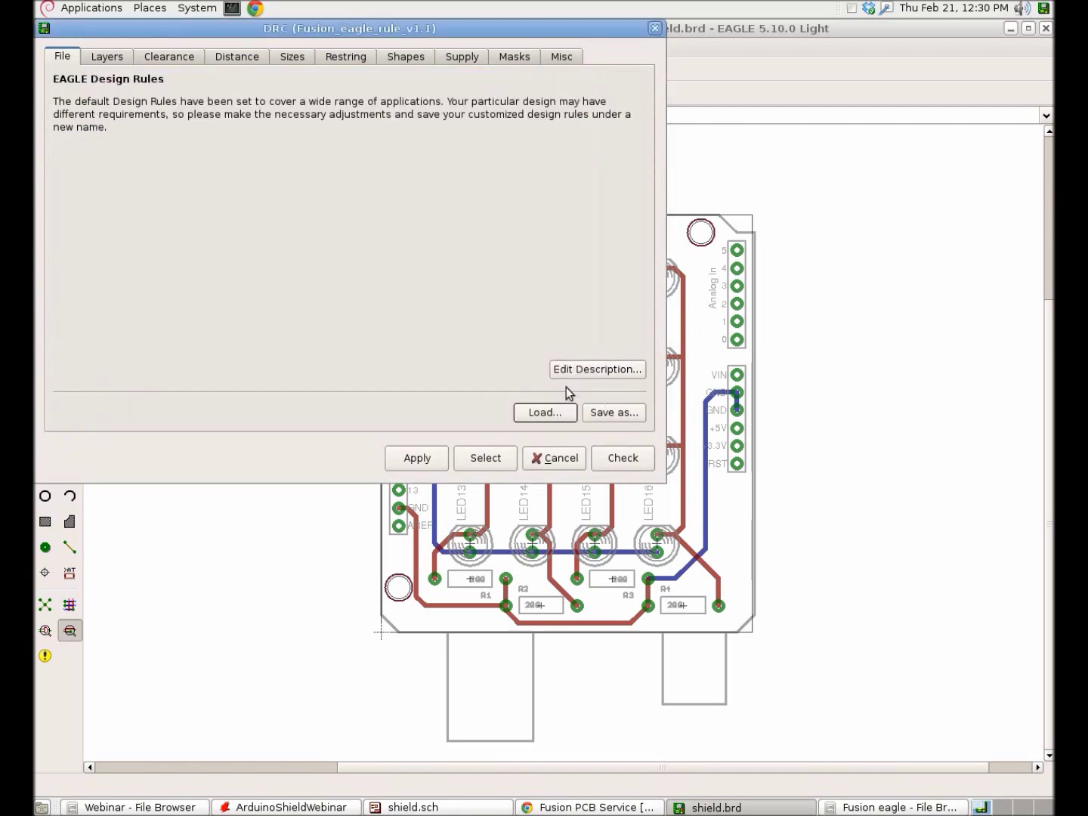
{"action": "left_click", "coordinate": [619, 456]}
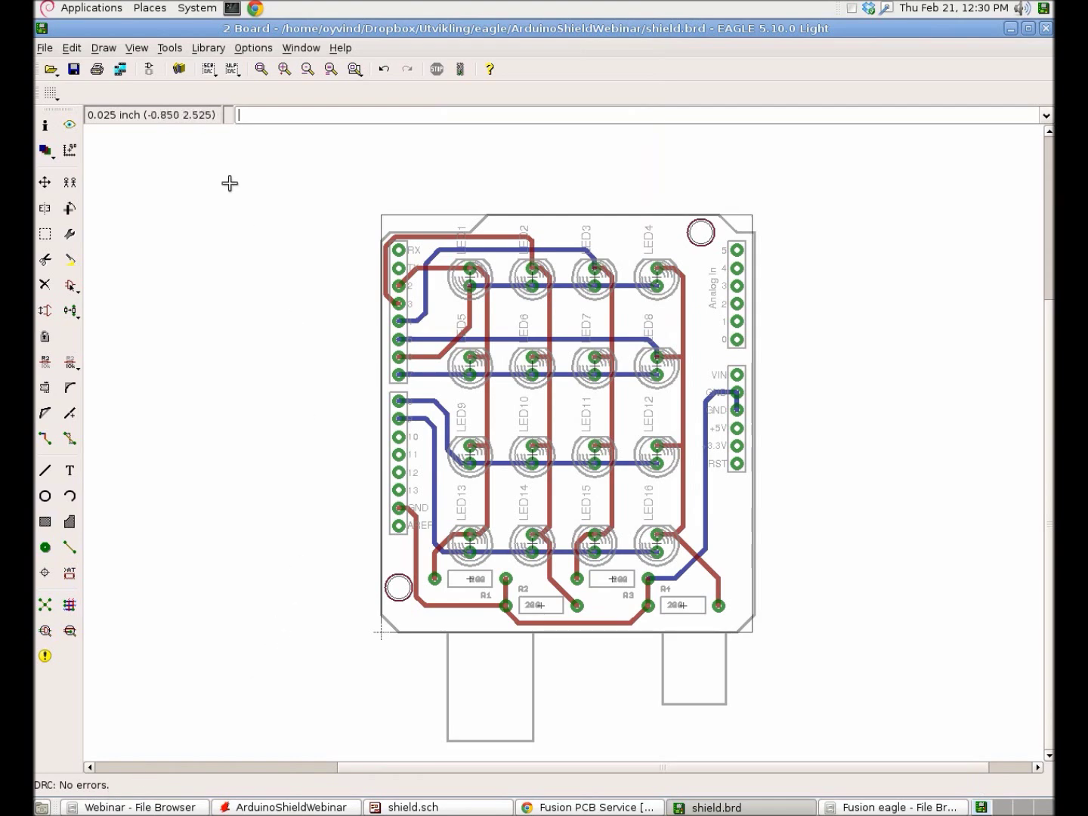
Step: In the CAM Processor, load the Seeed_Gerber_Generater_v0r95_DrillAlign.cam job from Downloads/Fusion eagle
{"action": "left_click", "coordinate": [120, 68]}
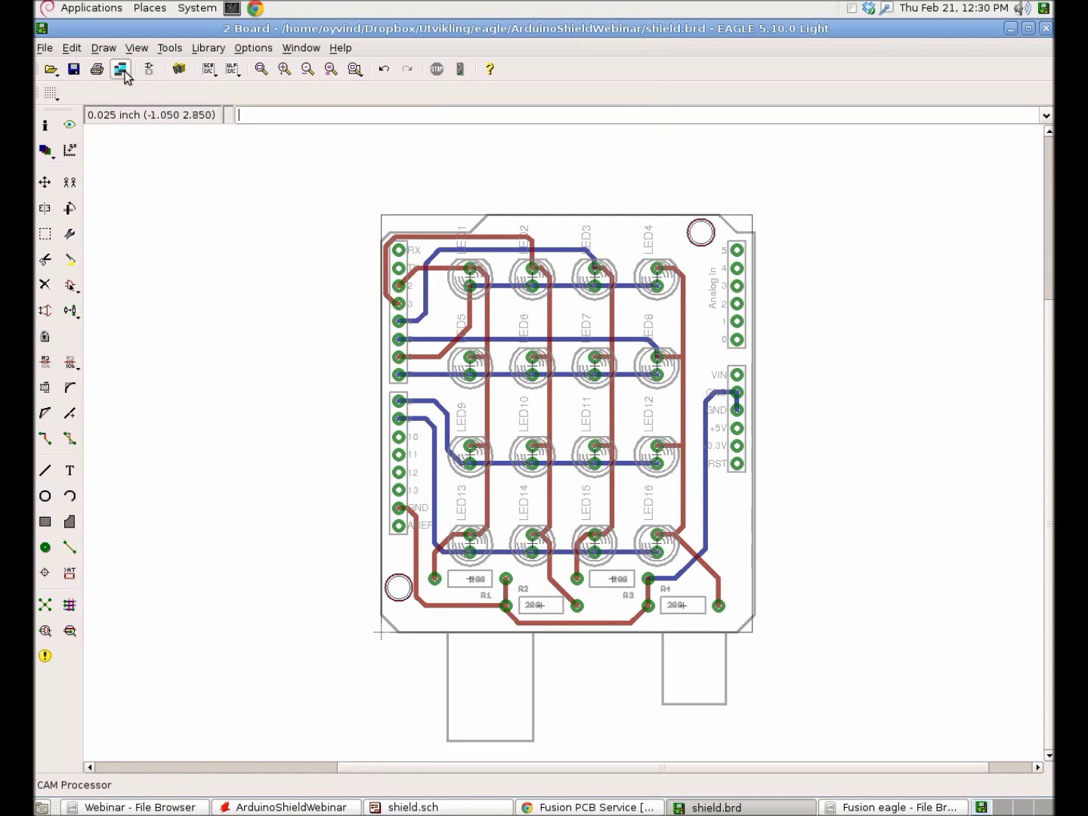
{"action": "left_click_drag", "start_coordinate": [153, 53], "coordinate": [382, 101]}
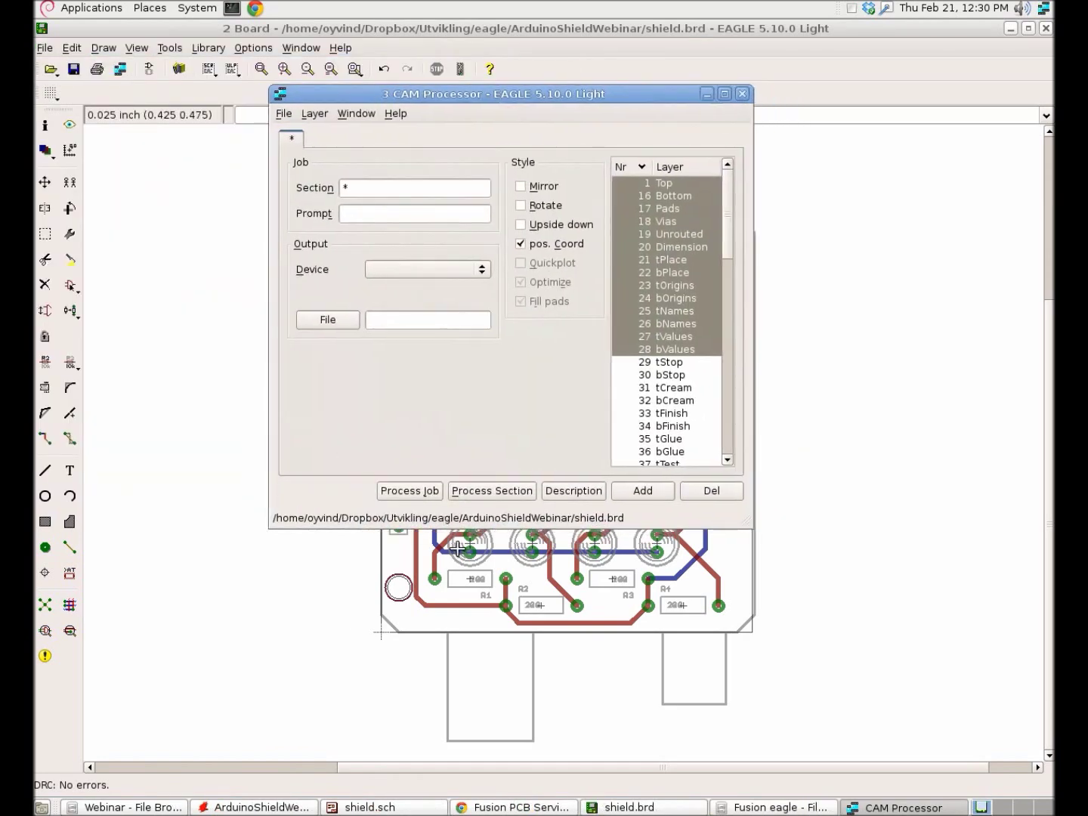
{"action": "left_click", "coordinate": [284, 115]}
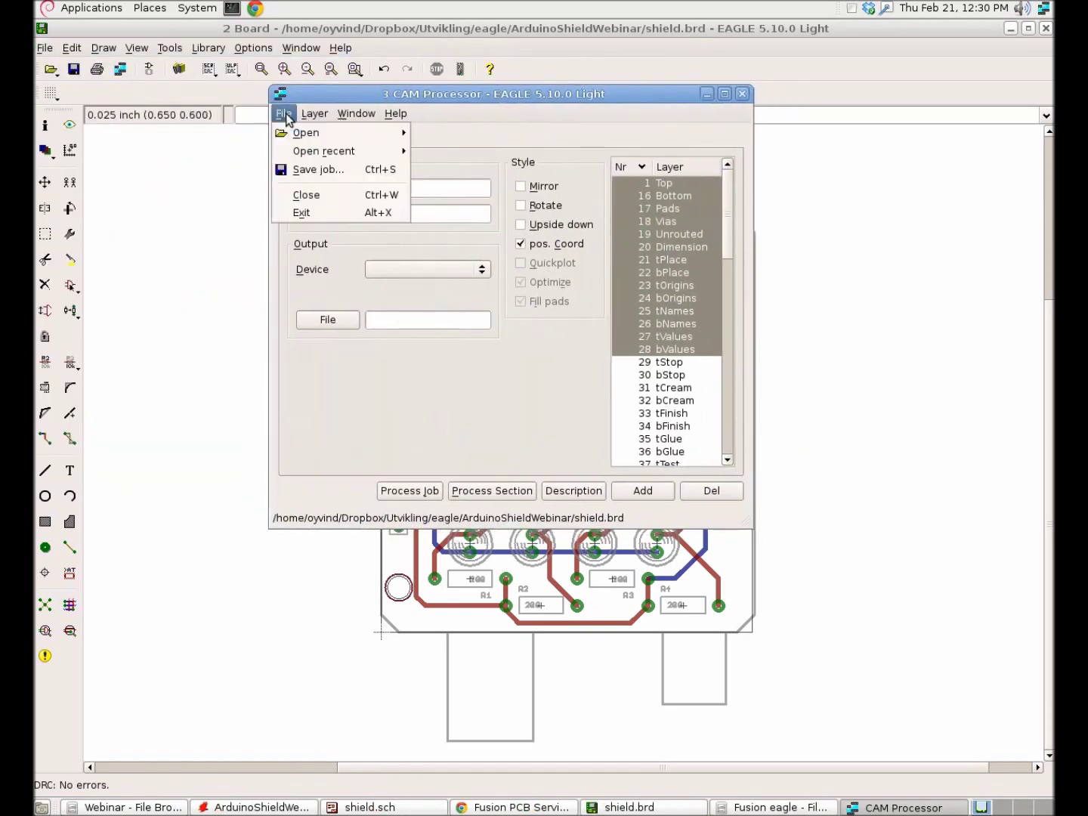
{"action": "mouse_move", "coordinate": [299, 134]}
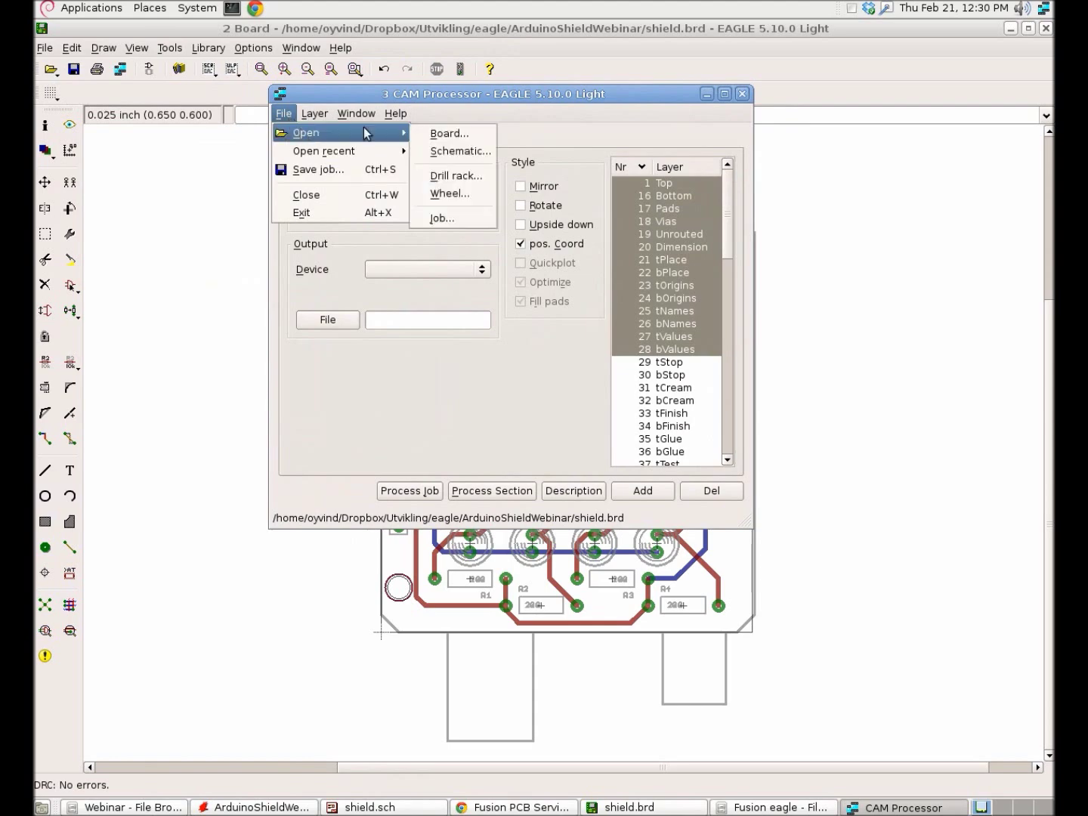
{"action": "left_click", "coordinate": [440, 219]}
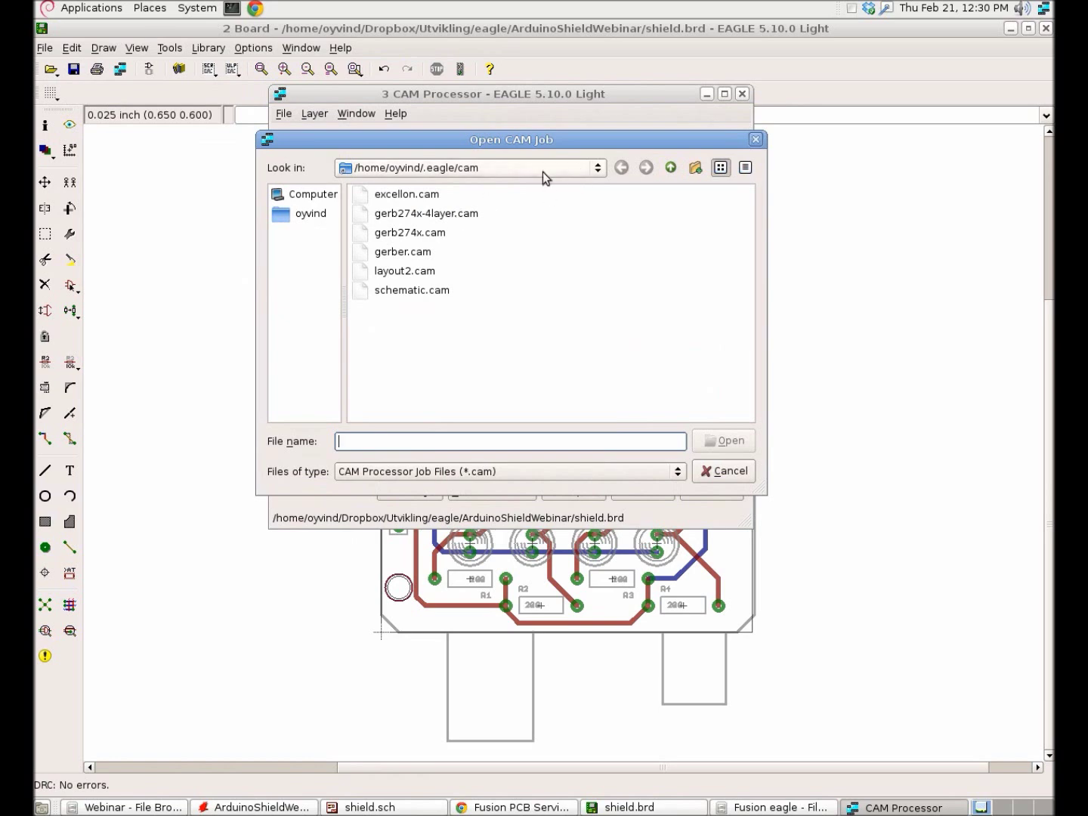
{"action": "left_click", "coordinate": [319, 217]}
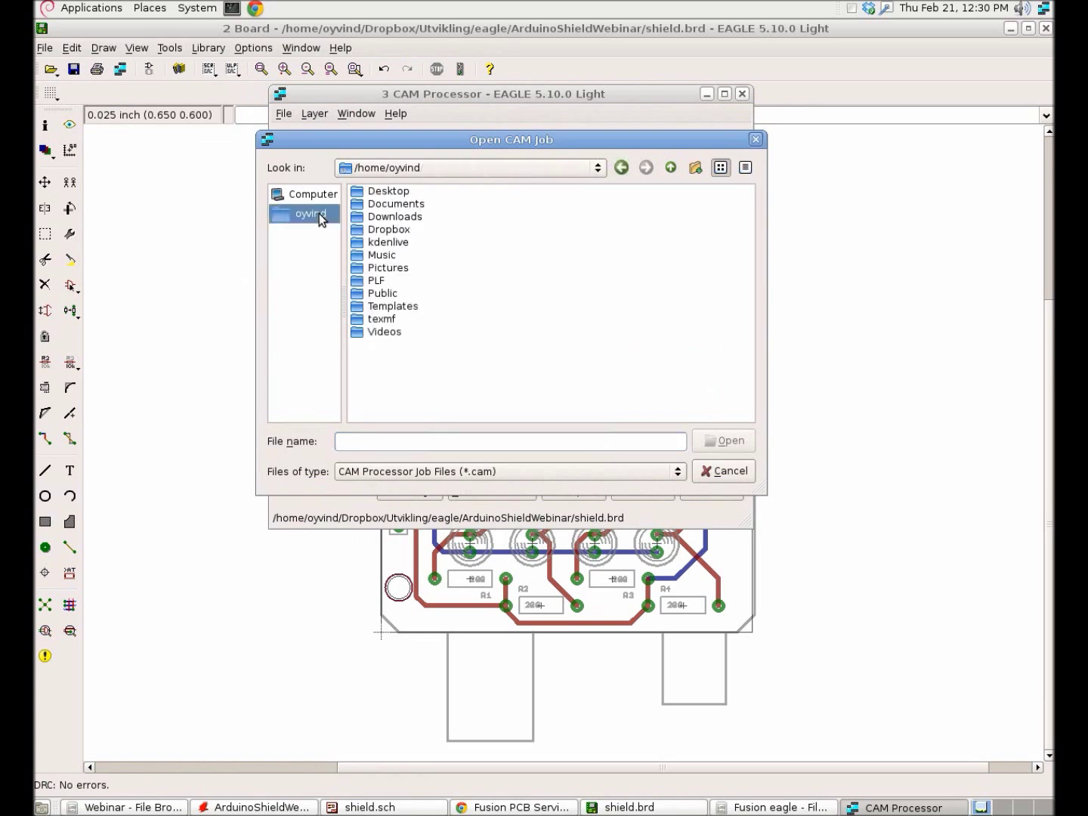
{"action": "double_click", "coordinate": [417, 216]}
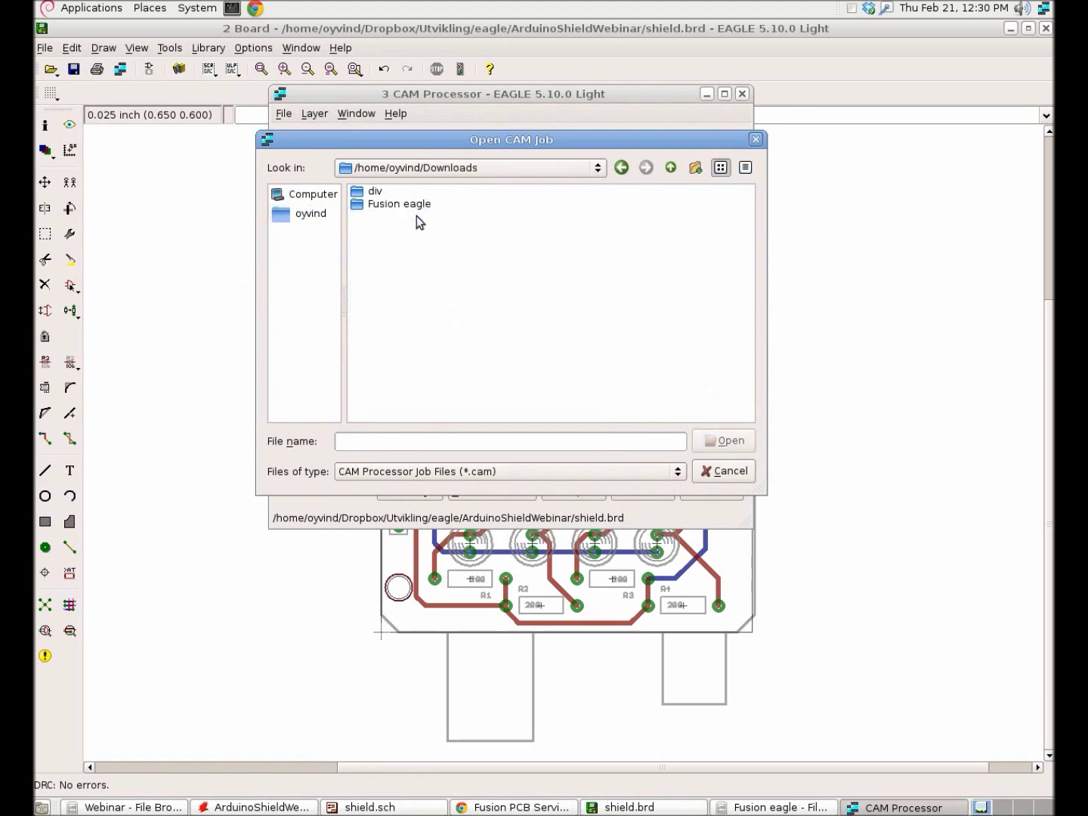
{"action": "left_click", "coordinate": [404, 201]}
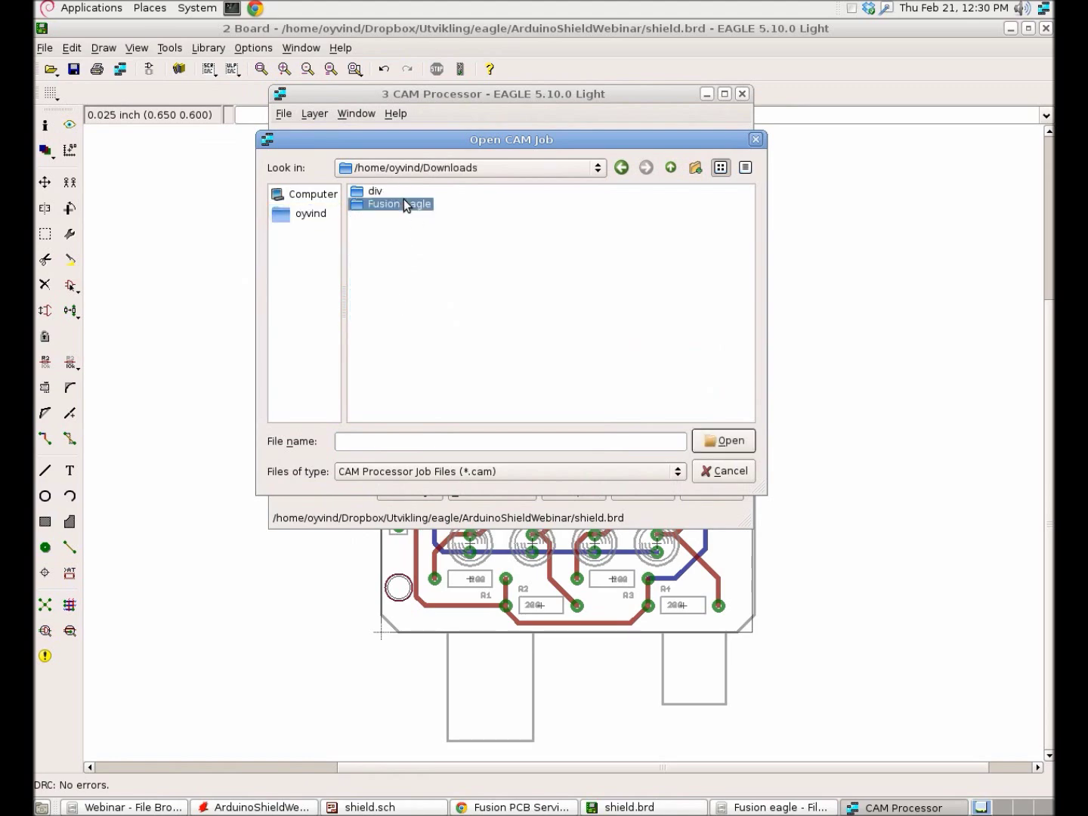
{"action": "double_click", "coordinate": [404, 201]}
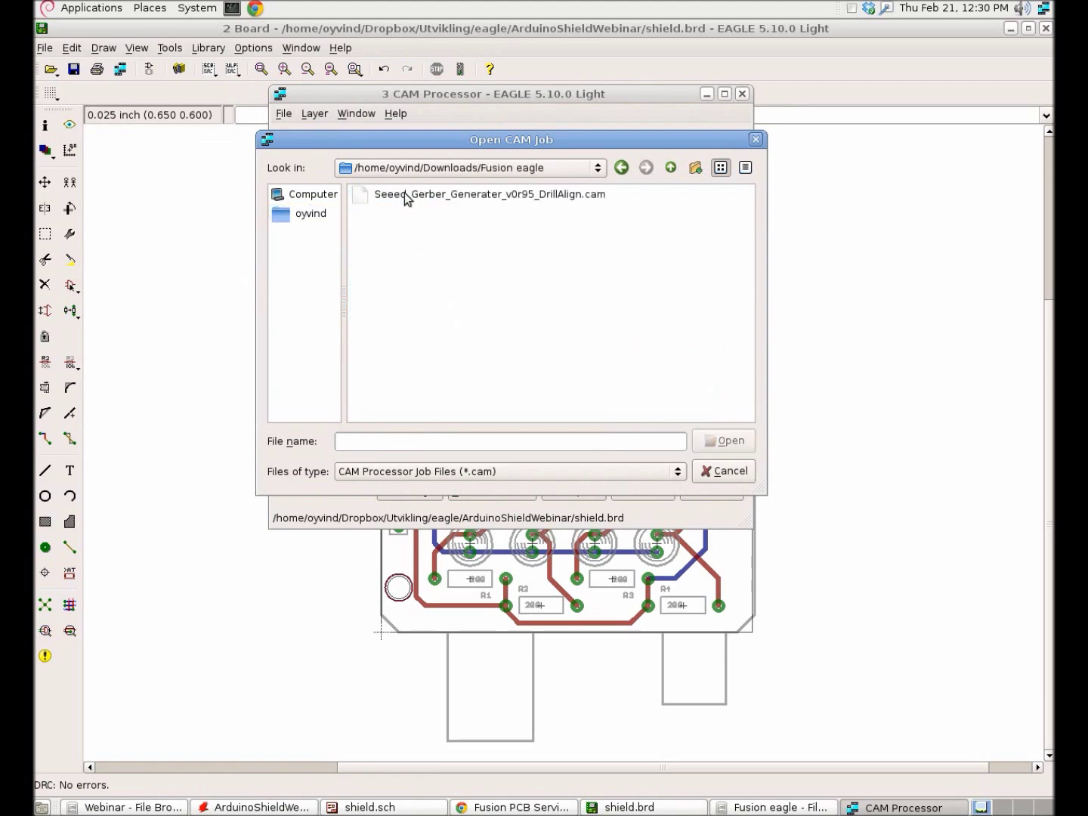
{"action": "left_click", "coordinate": [405, 195]}
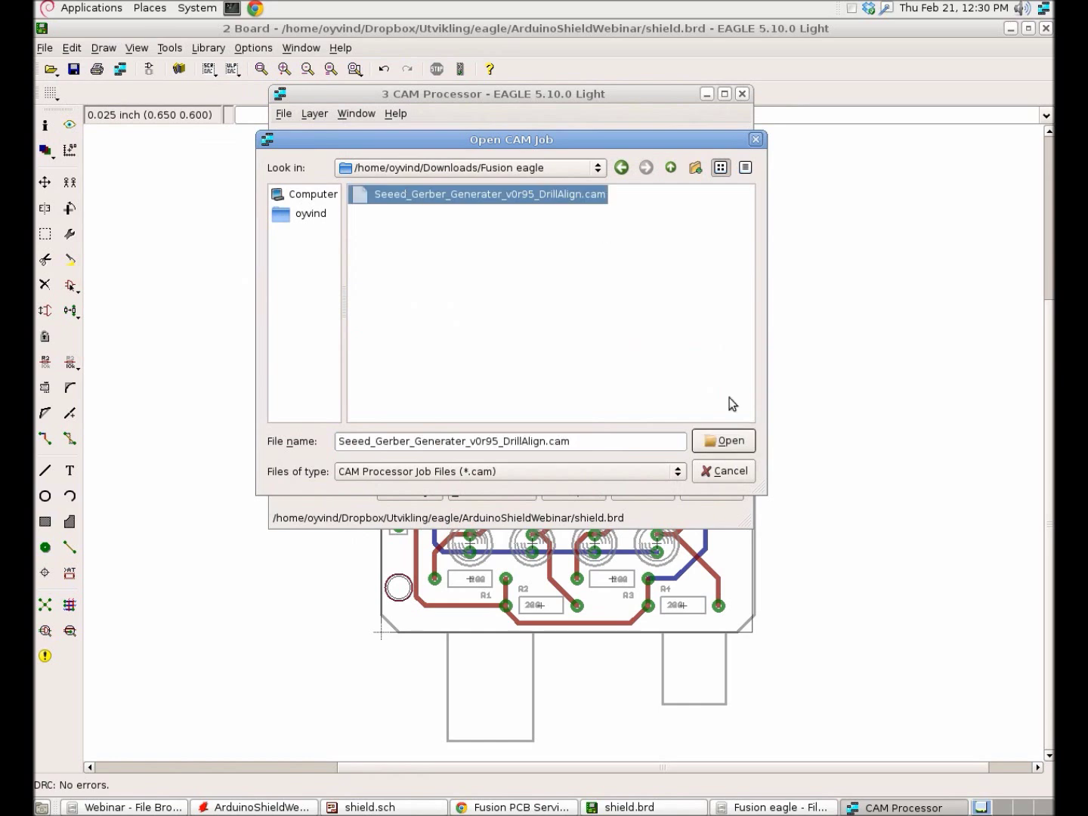
{"action": "left_click", "coordinate": [732, 445]}
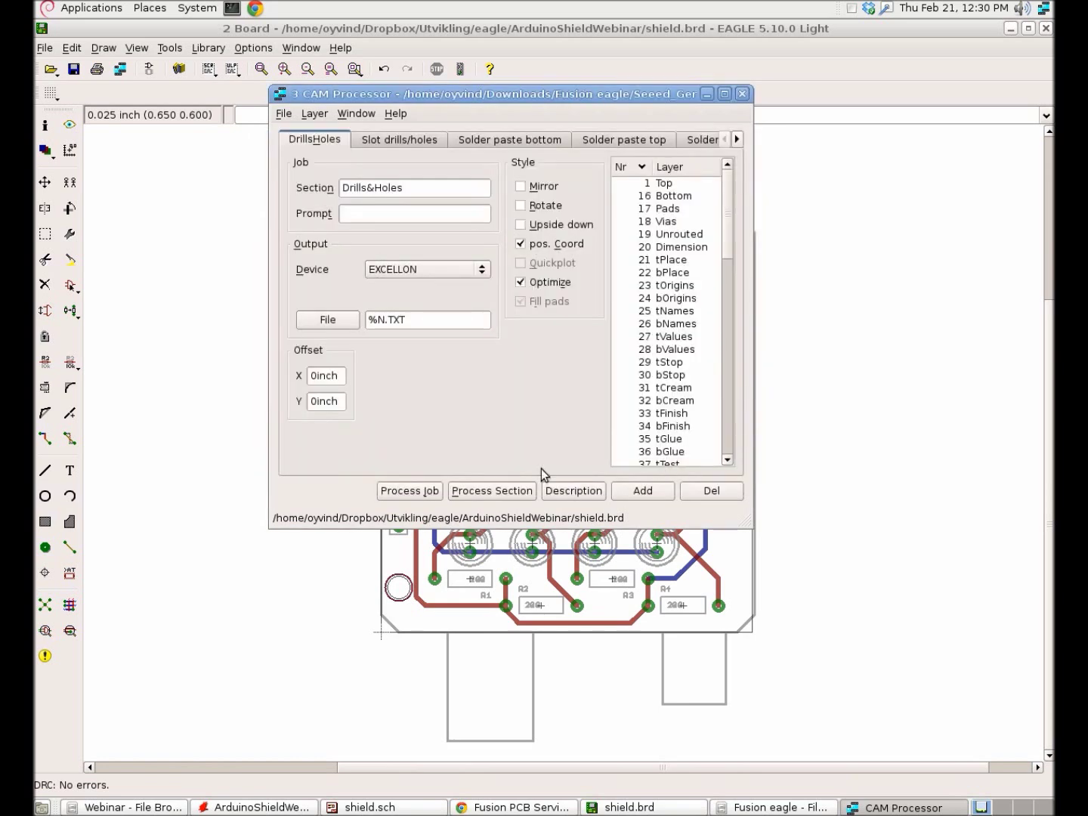
Step: Process the job, saving the board when asked, and close the CAM Processor
{"action": "left_click", "coordinate": [428, 490]}
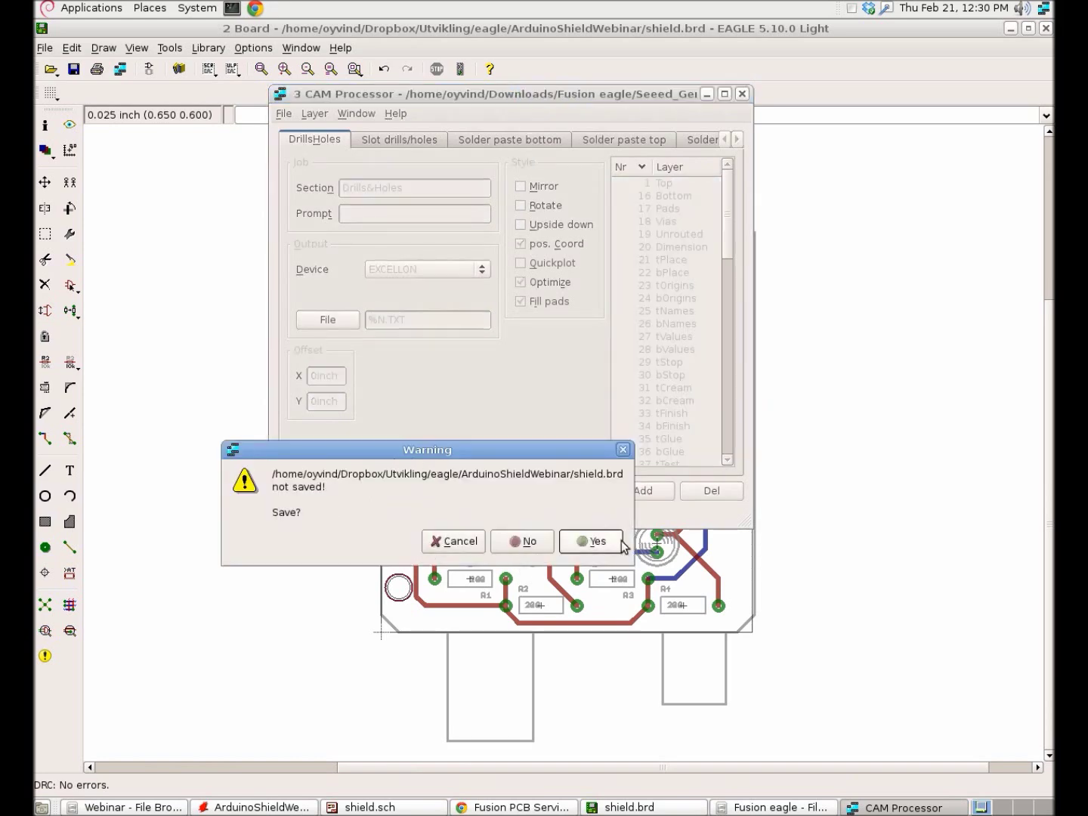
{"action": "left_click", "coordinate": [598, 544]}
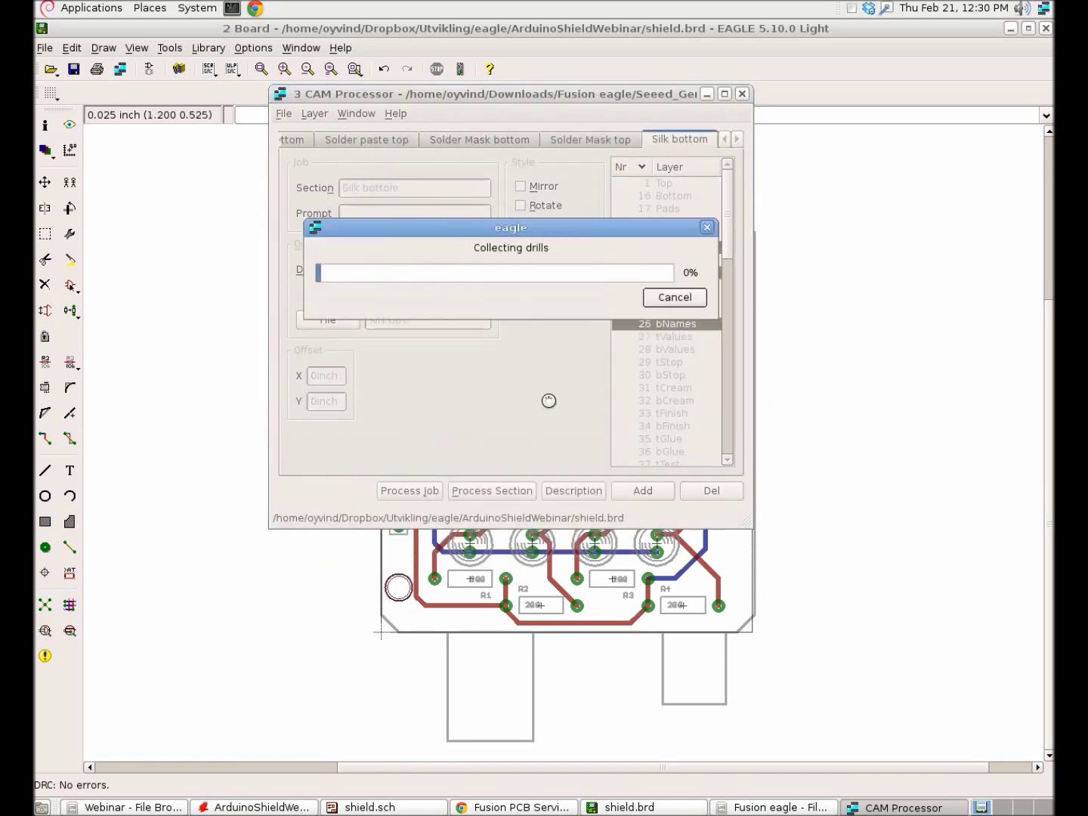
{"action": "left_click", "coordinate": [743, 94]}
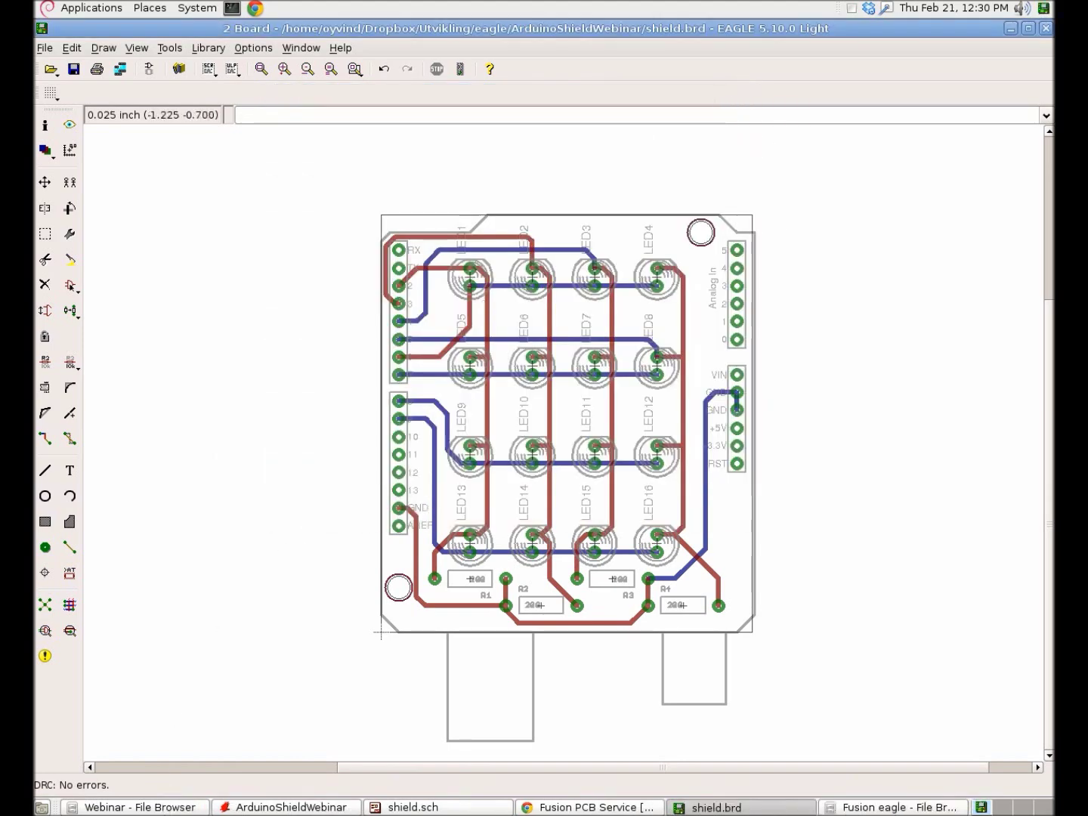
Step: Browse to Utvikling/eagle/ArduinoShieldWebinar to view the generated shield Gerber files
{"action": "left_click", "coordinate": [150, 8]}
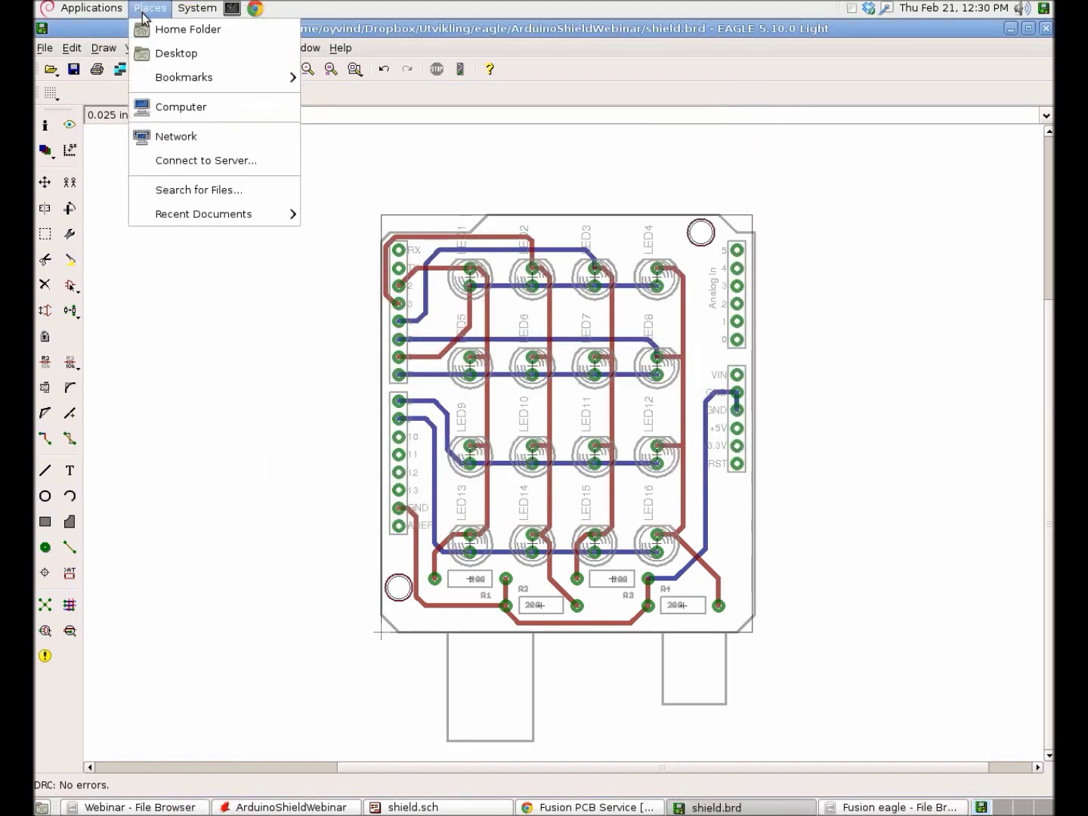
{"action": "left_click", "coordinate": [178, 29]}
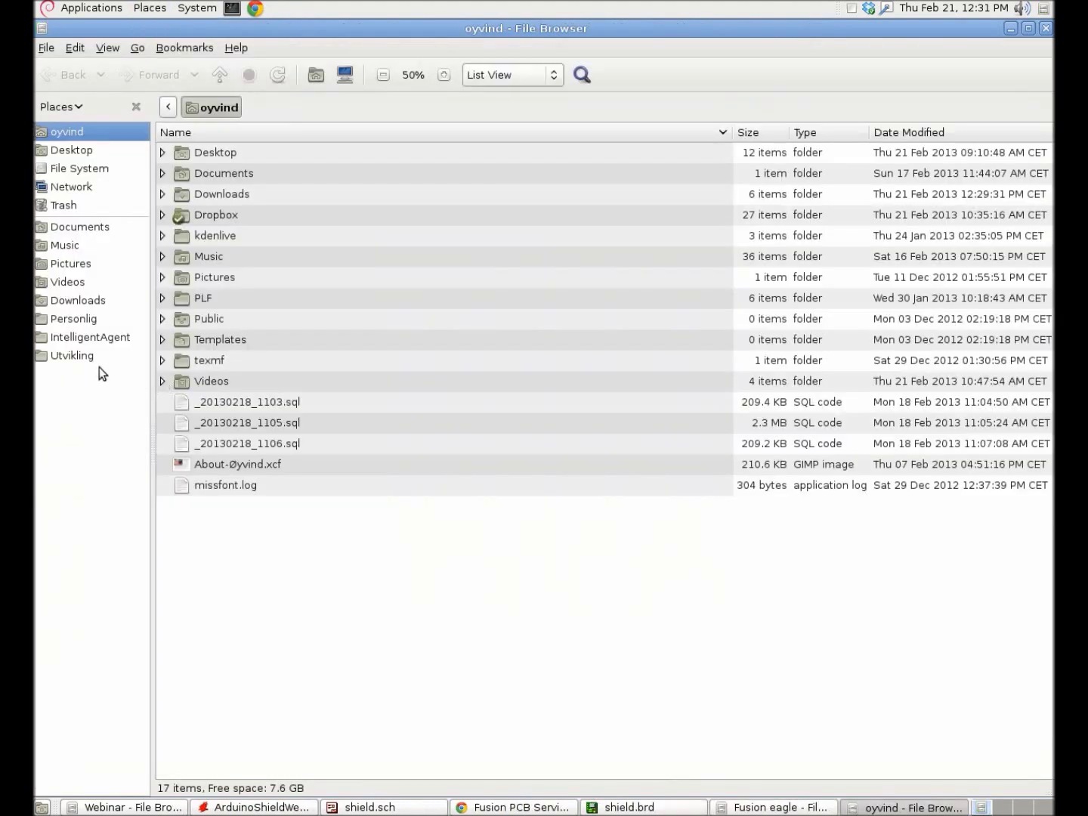
{"action": "left_click", "coordinate": [76, 355]}
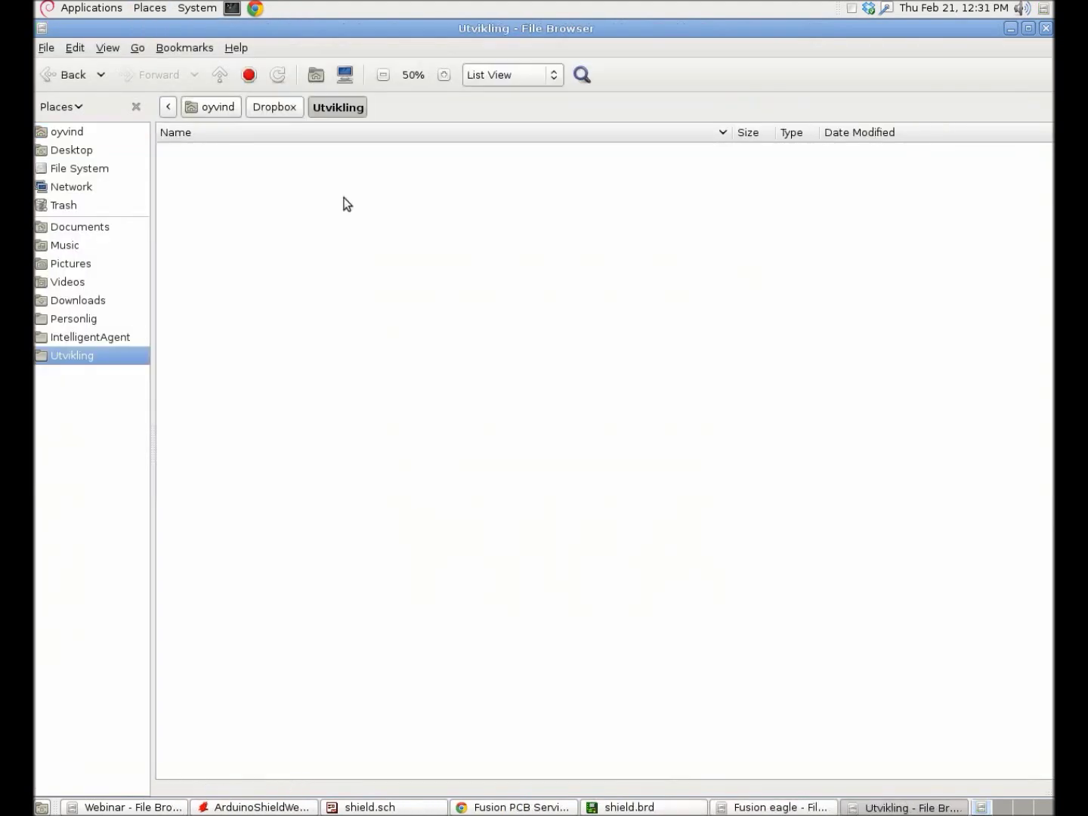
{"action": "double_click", "coordinate": [215, 238]}
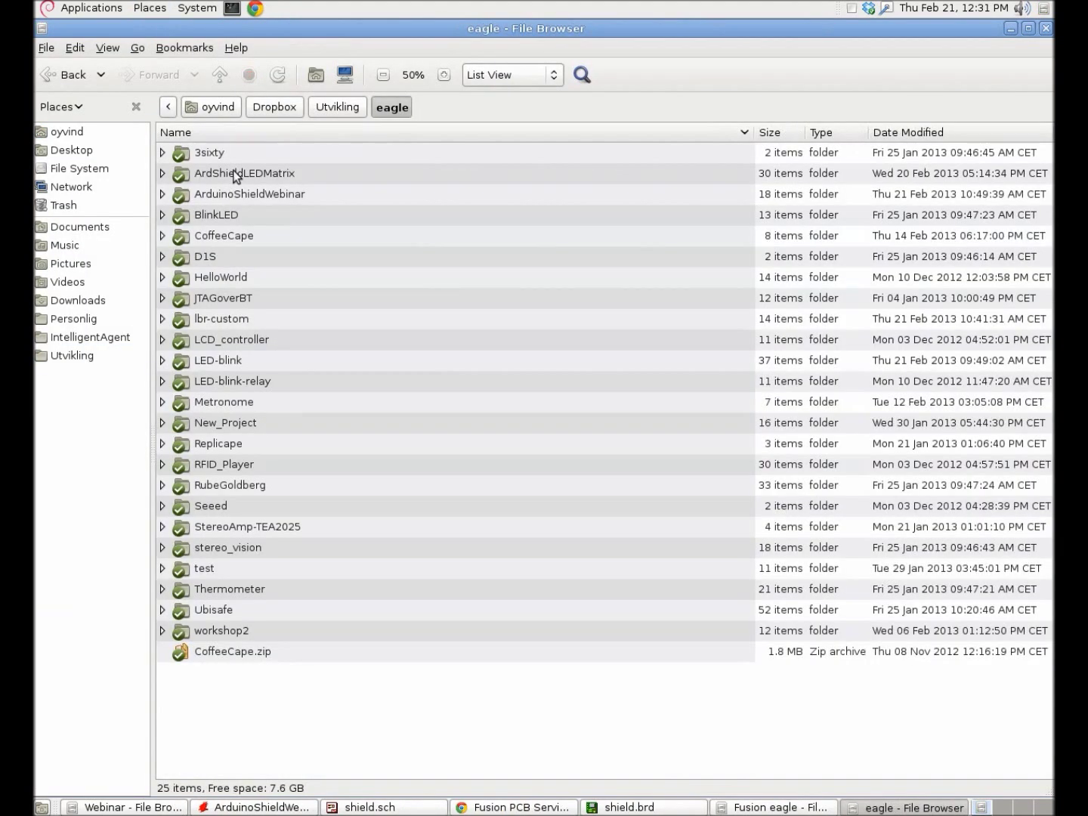
{"action": "double_click", "coordinate": [239, 194]}
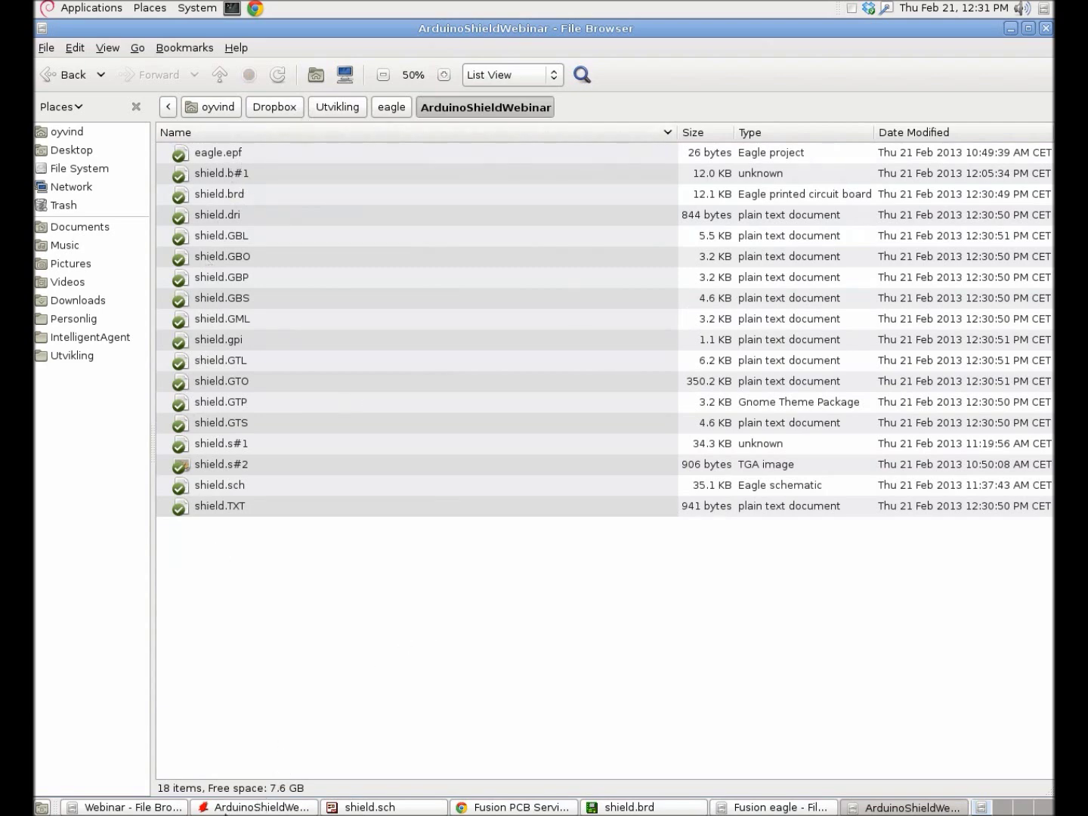
{"action": "left_click", "coordinate": [1029, 28]}
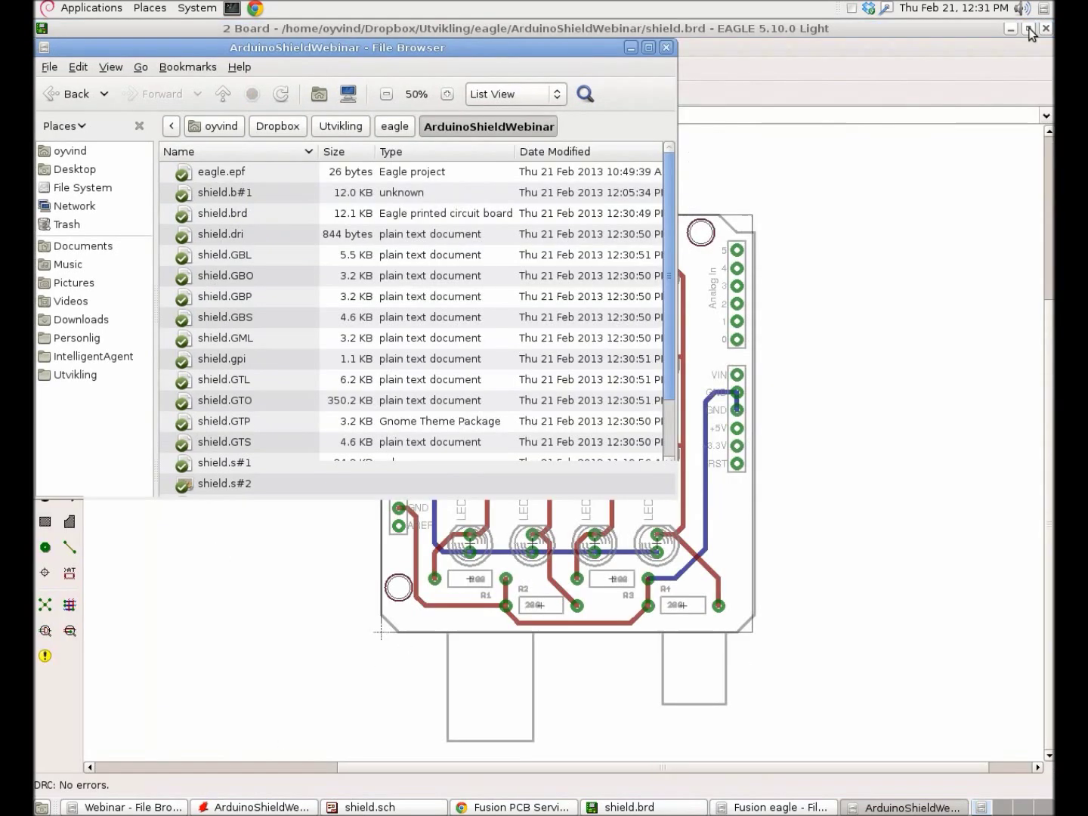
Step: Review the seven required Gerber layers listed on the Fusion PCB Service page
{"action": "left_click", "coordinate": [497, 806]}
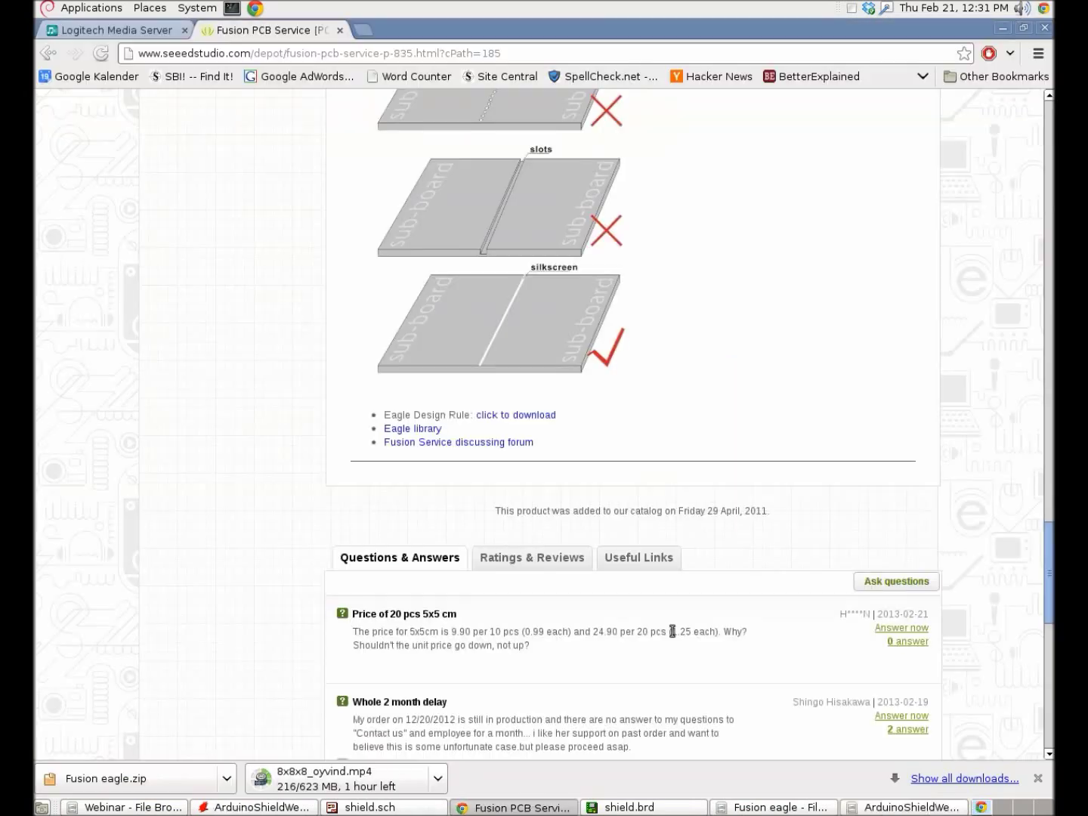
{"action": "scroll", "coordinate": [691, 510], "scroll_direction": "up", "scroll_amount": 12}
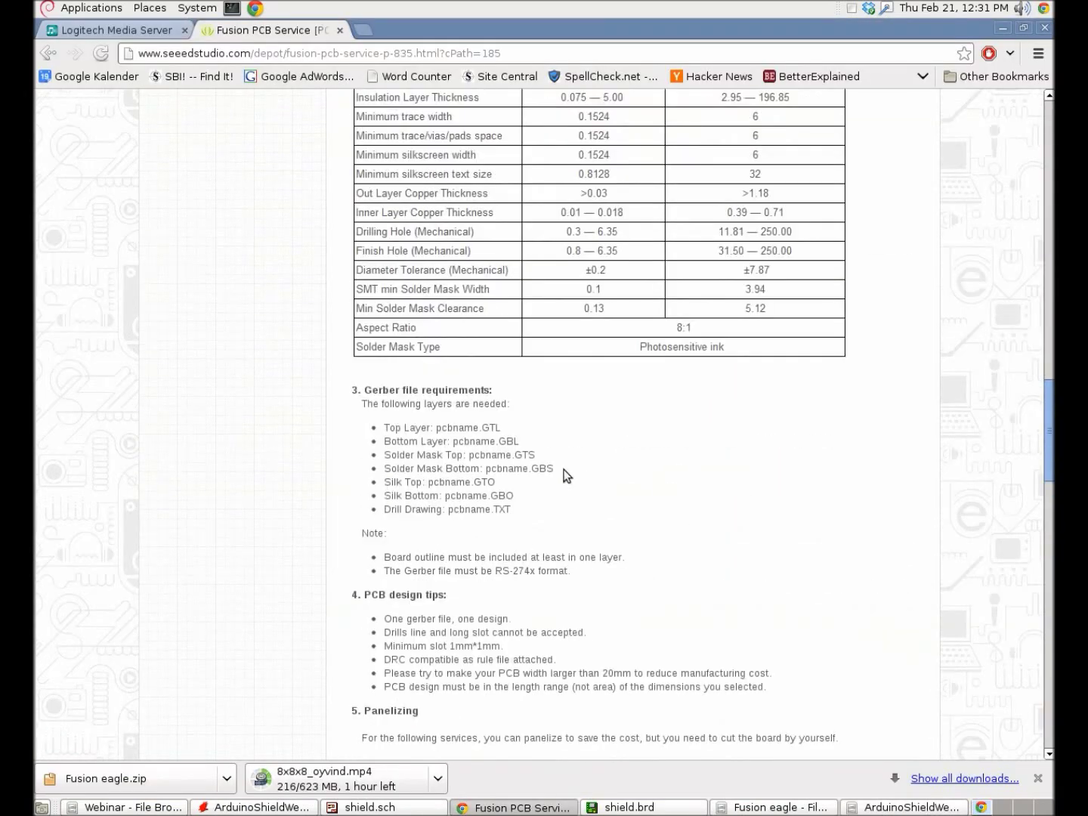
{"action": "left_click_drag", "start_coordinate": [534, 513], "coordinate": [354, 429]}
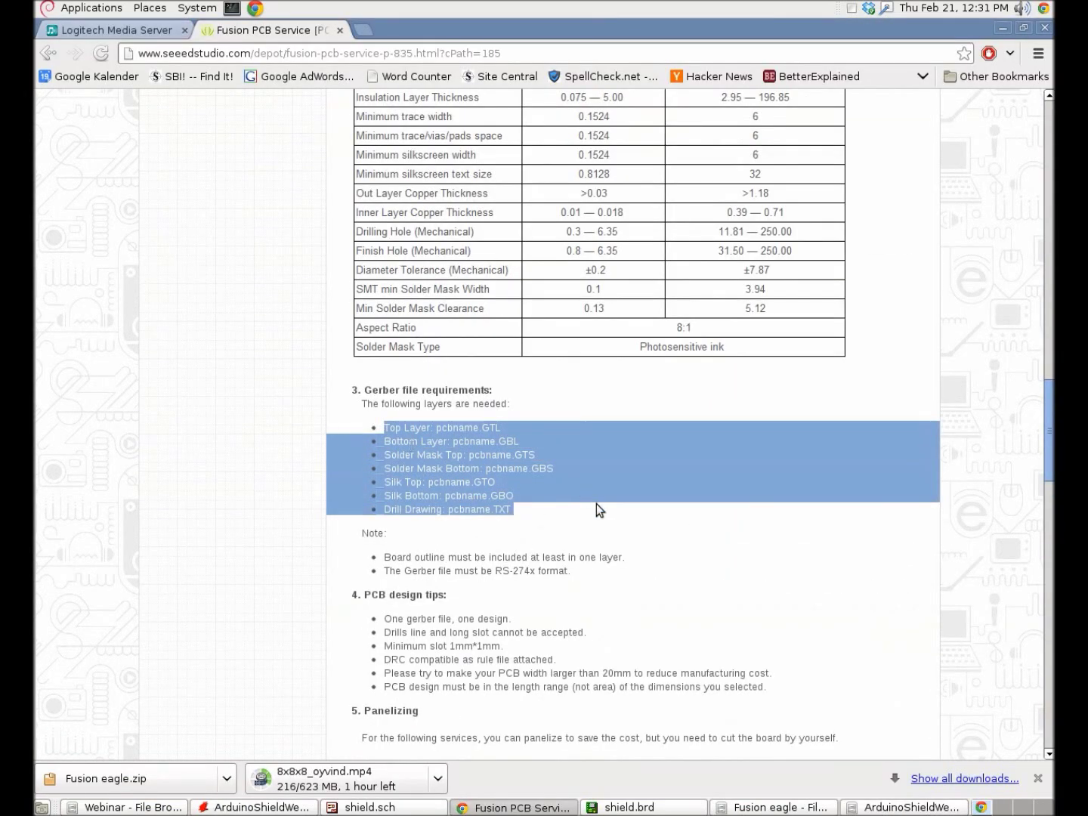
{"action": "left_click", "coordinate": [561, 506]}
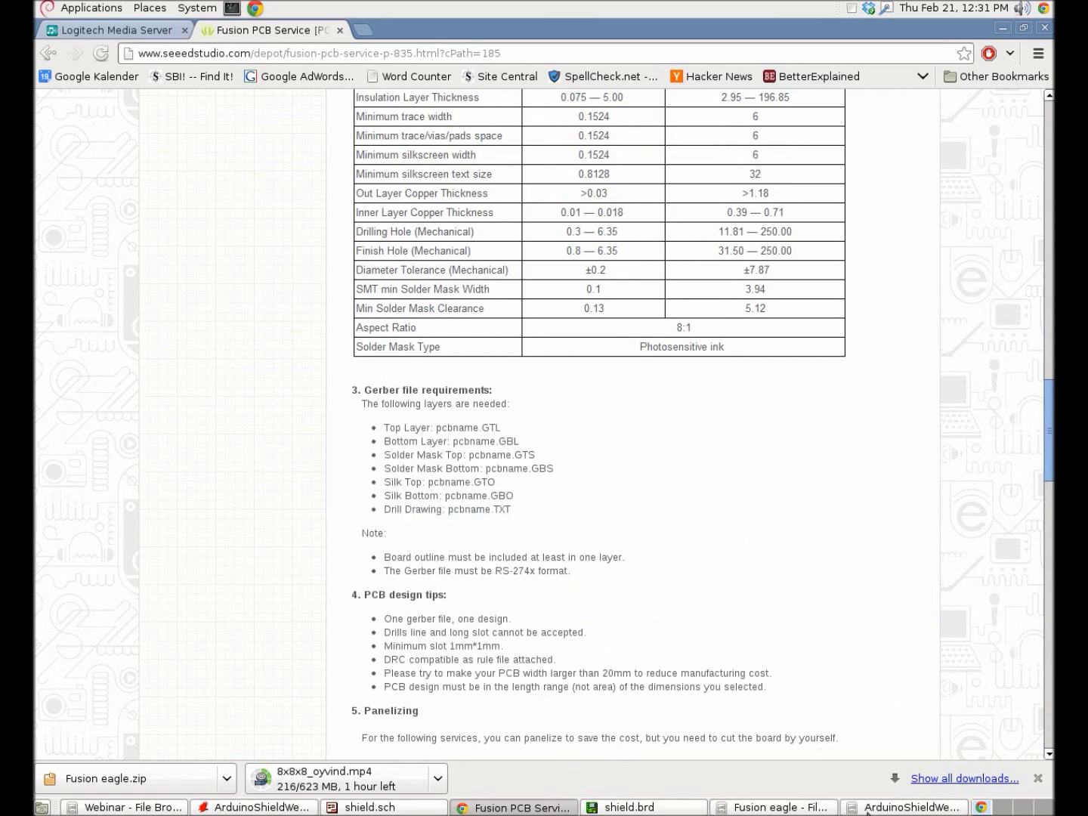
Step: Multi-select shield.GTL, GBL, GTS, GBS, GTO, GBO and TXT and bring up their context menu
{"action": "left_click", "coordinate": [903, 806]}
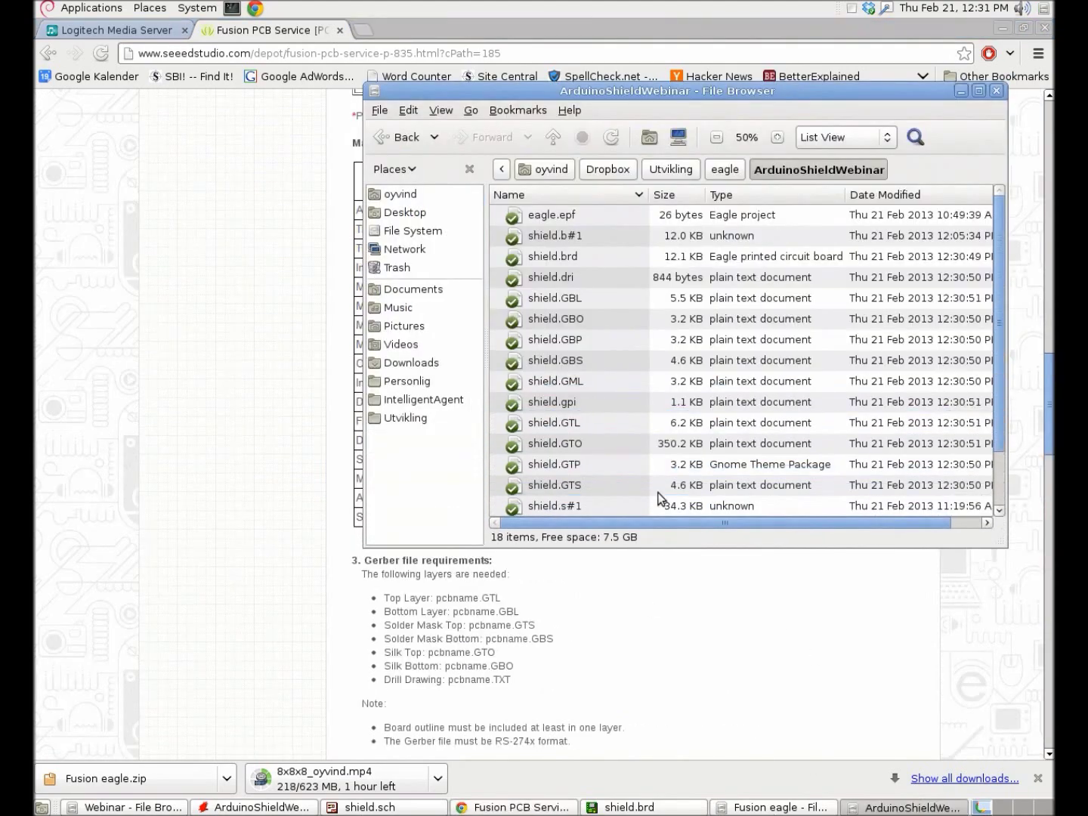
{"action": "left_click", "coordinate": [571, 423]}
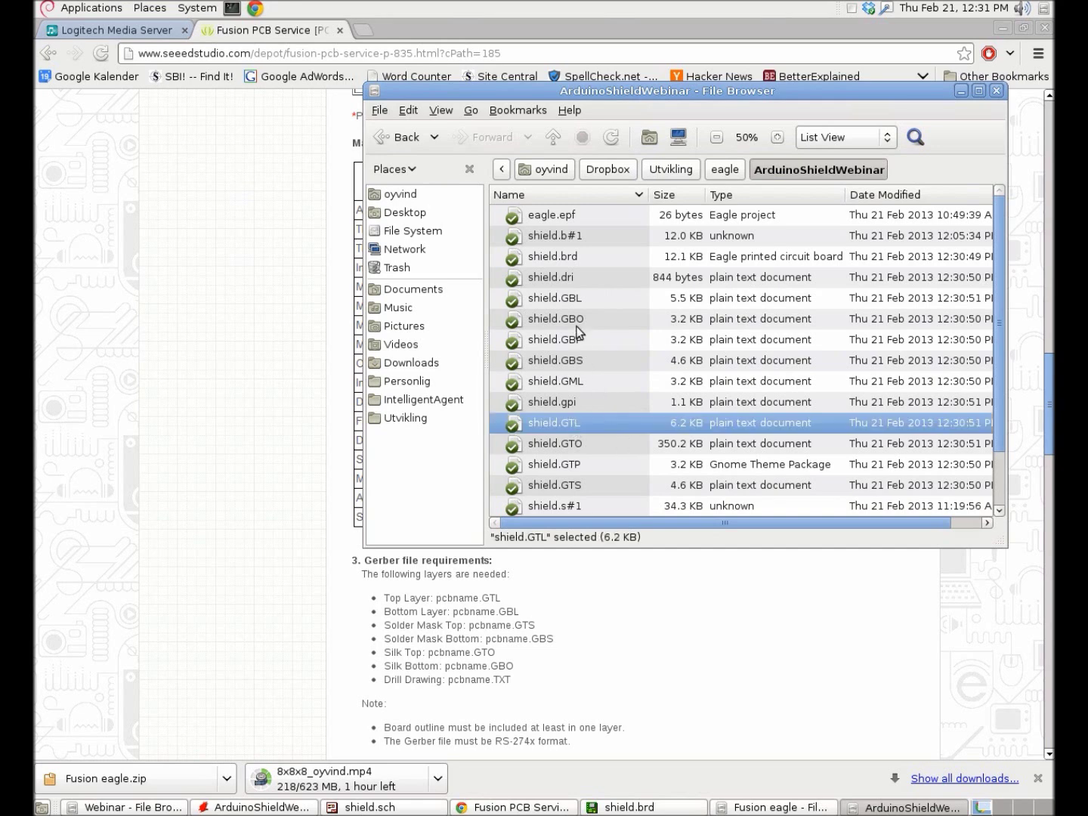
{"action": "left_click", "coordinate": [568, 297], "text": "ctrl"}
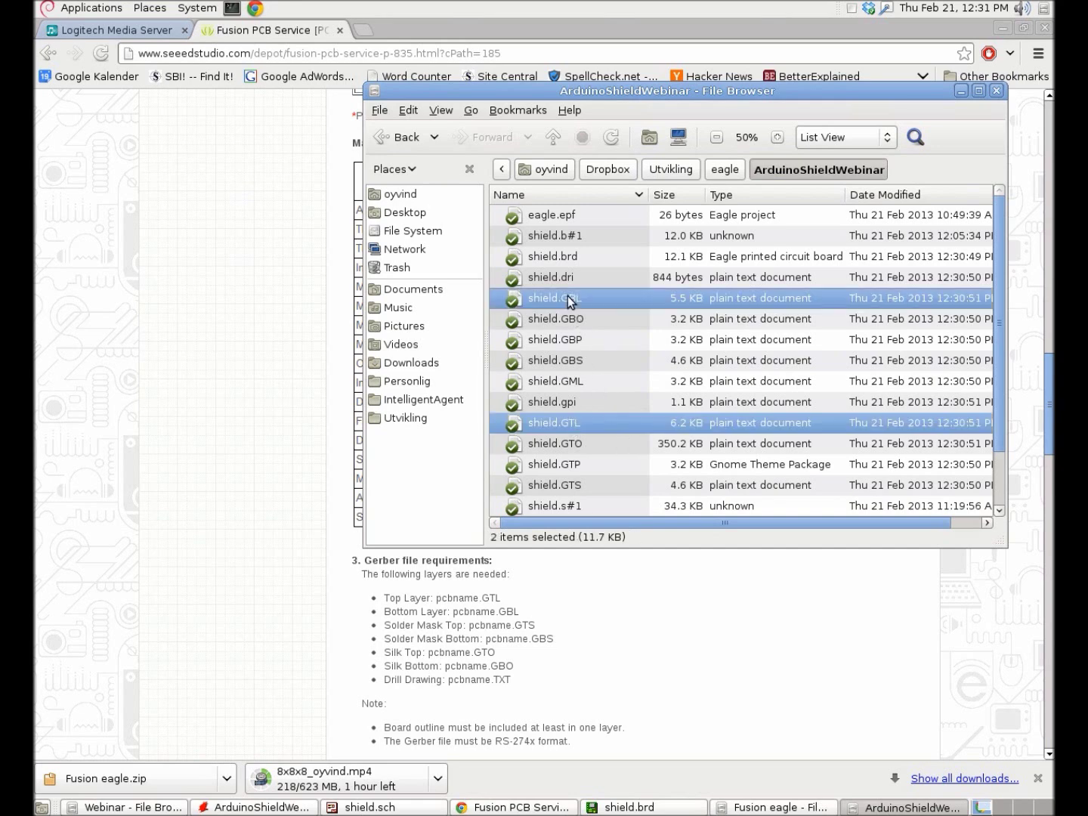
{"action": "left_click", "coordinate": [584, 484], "text": "ctrl"}
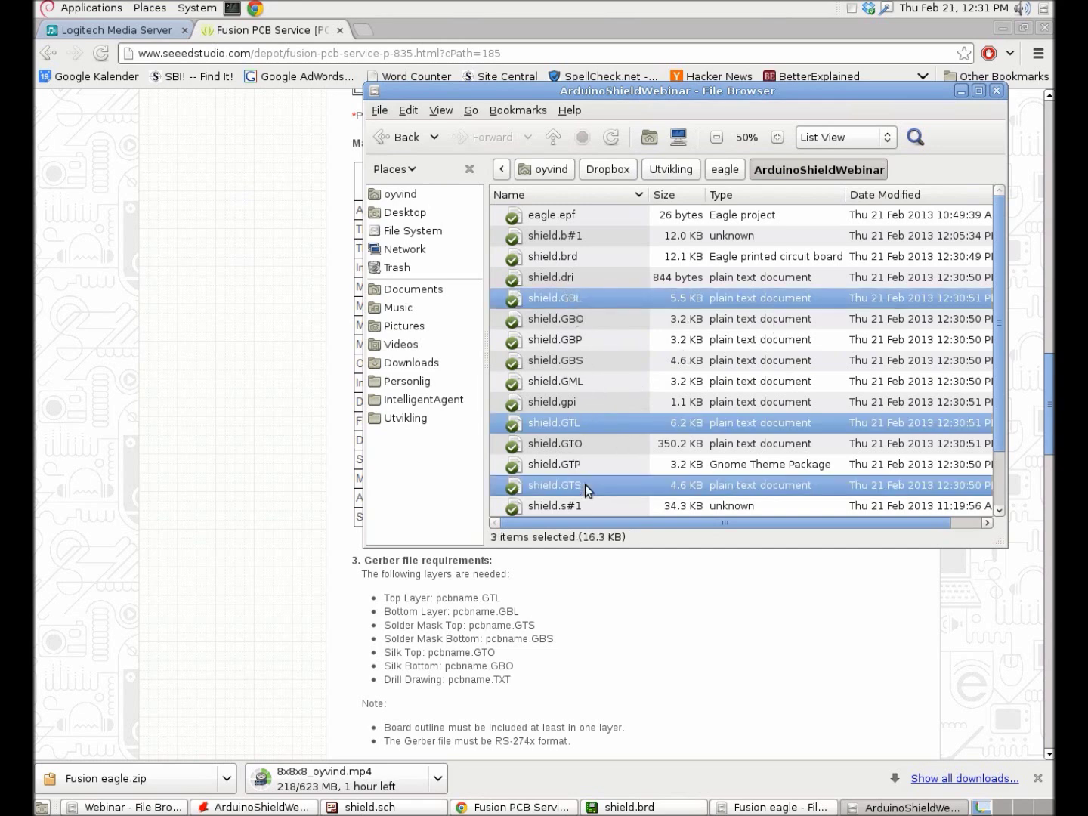
{"action": "left_click", "coordinate": [578, 360], "text": "ctrl"}
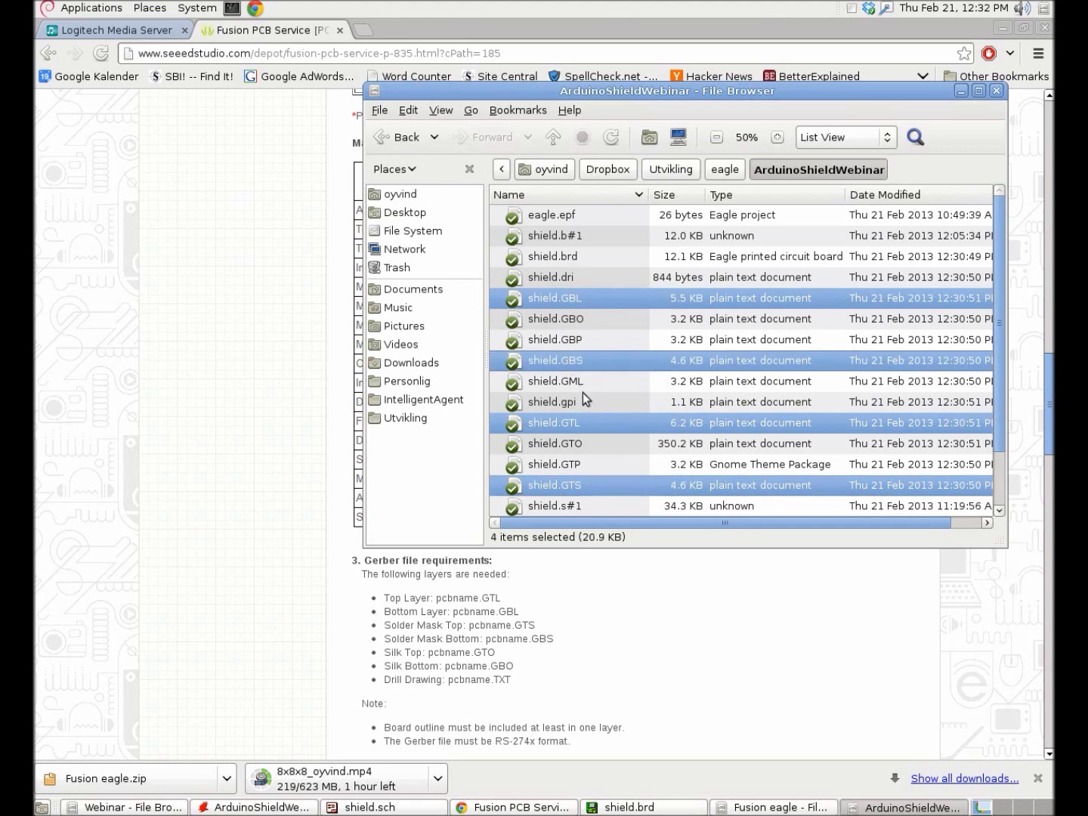
{"action": "left_click", "coordinate": [568, 448], "text": "ctrl"}
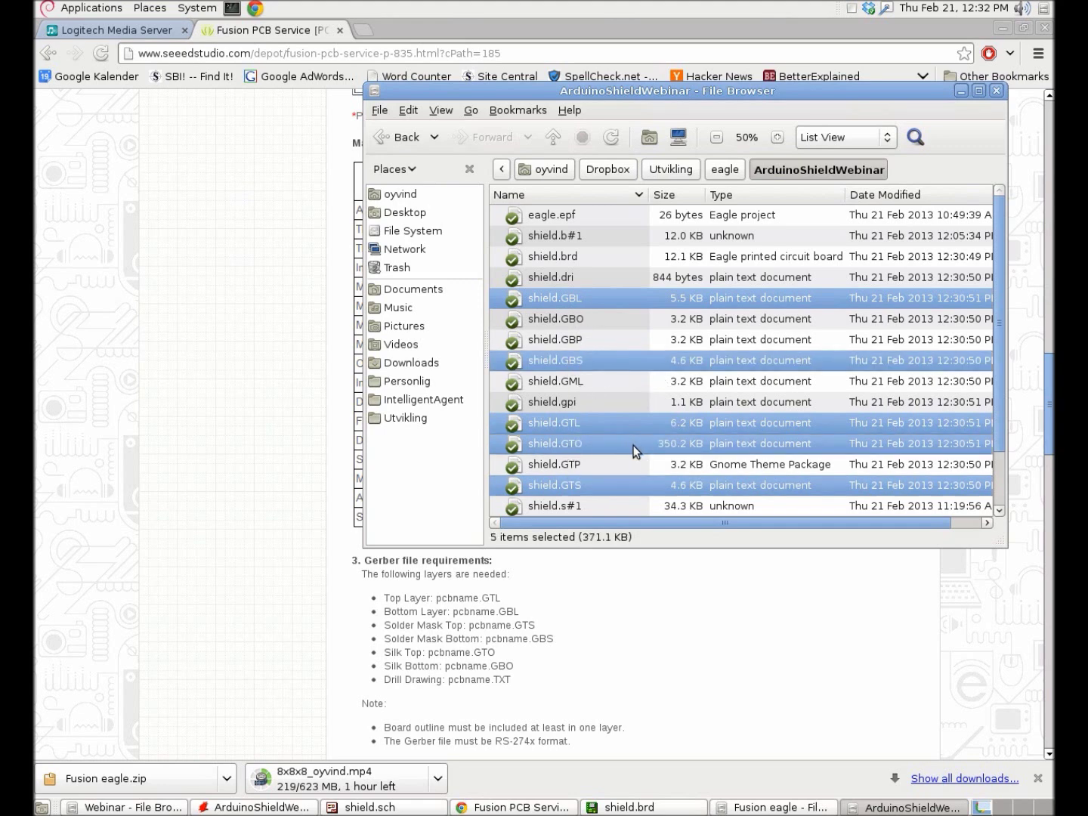
{"action": "left_click", "coordinate": [572, 321], "text": "ctrl"}
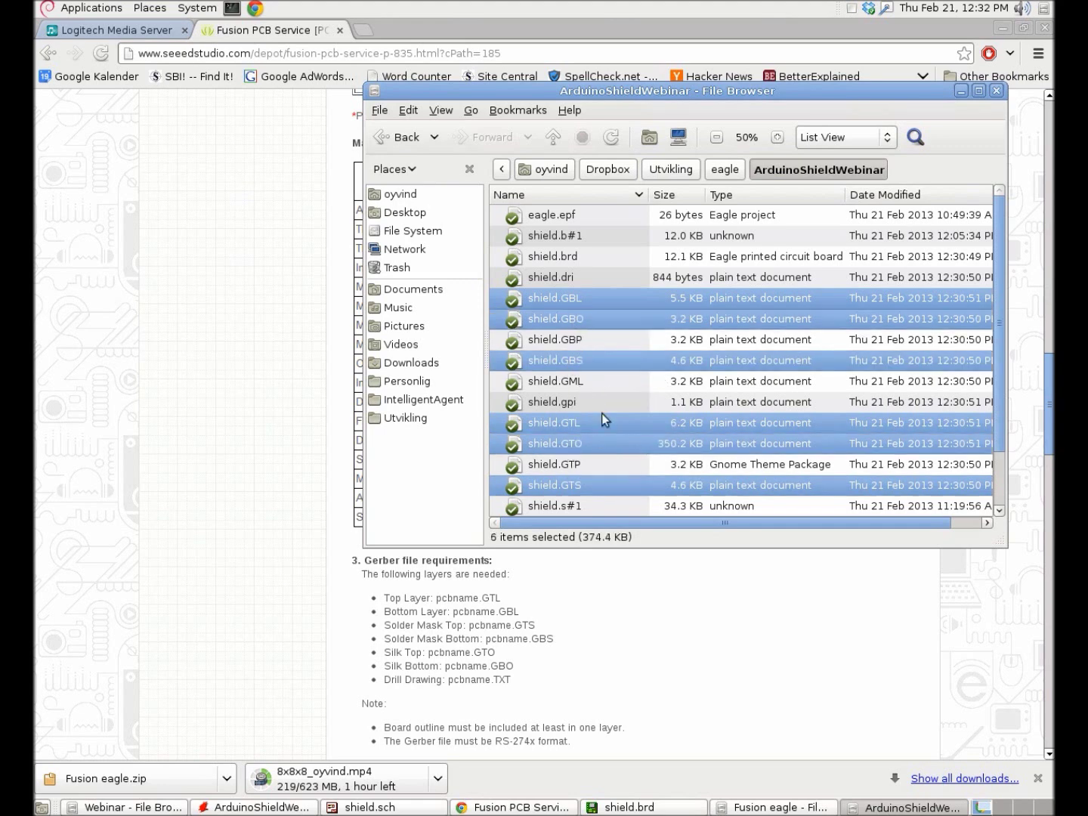
{"action": "scroll", "coordinate": [601, 413], "scroll_direction": "down", "scroll_amount": 2}
{"action": "left_click", "coordinate": [556, 506], "text": "ctrl"}
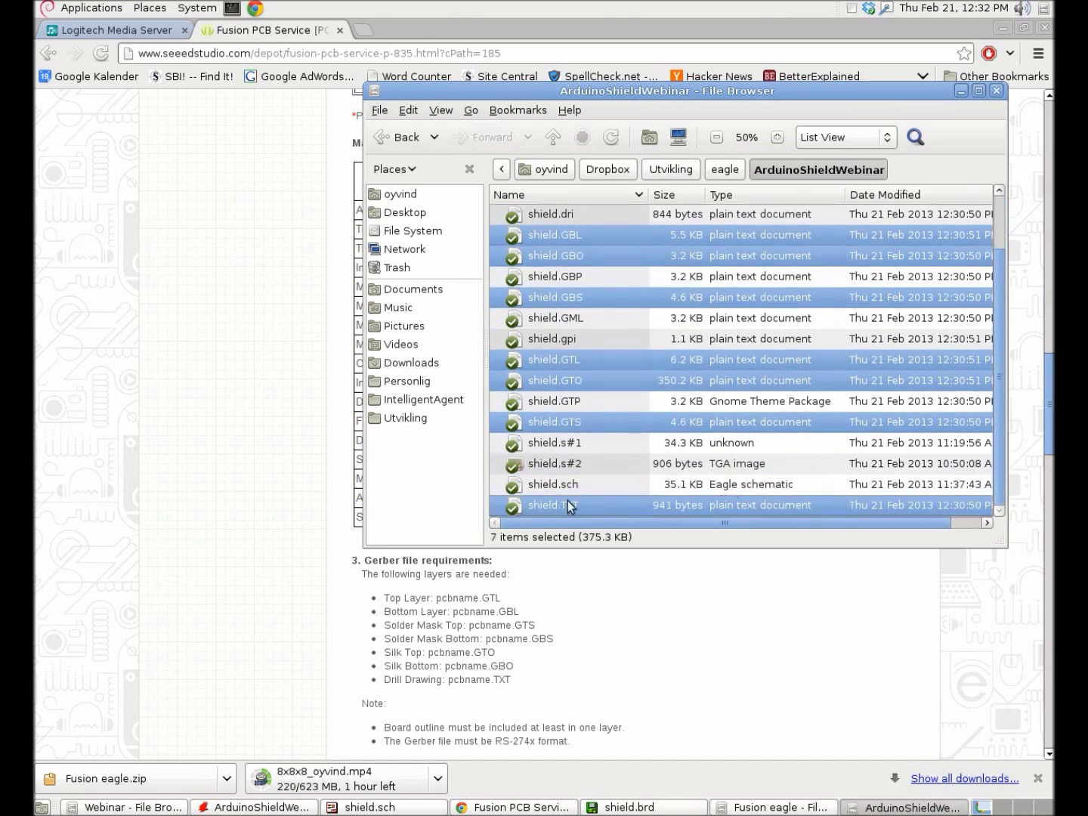
{"action": "right_click", "coordinate": [569, 503]}
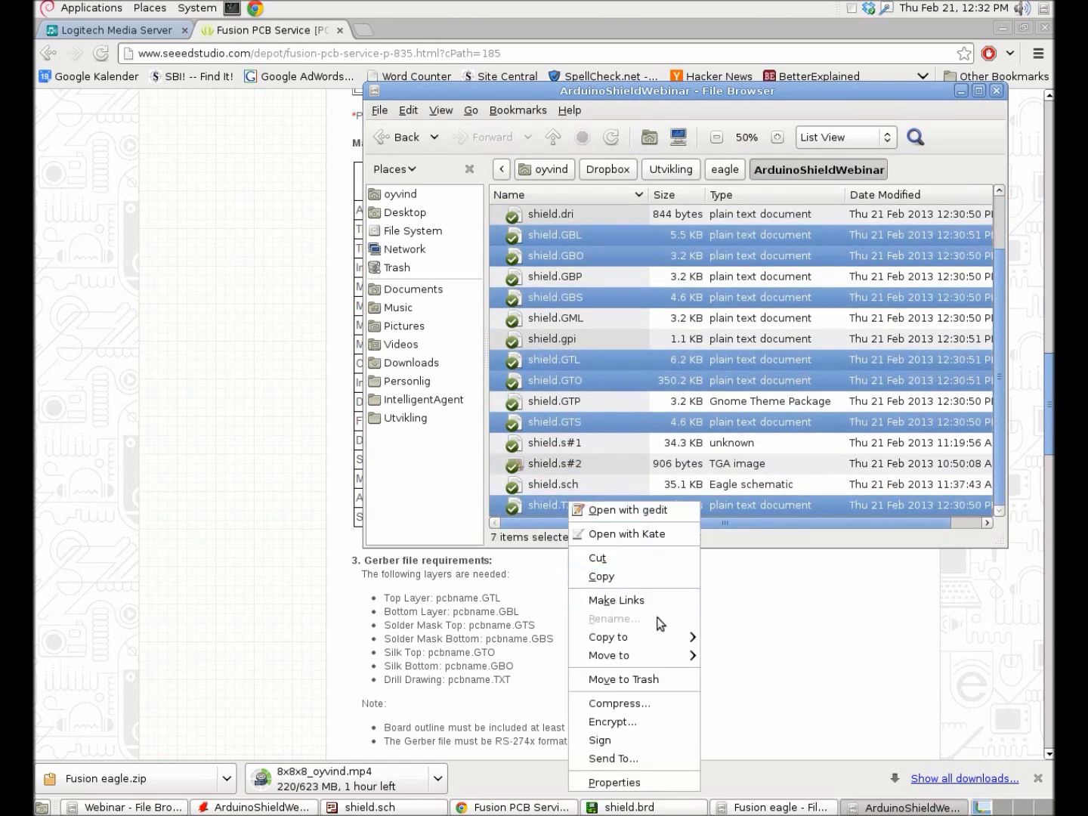
Step: Compress the seven files into ArduinoShieldWebinar.zip (65.9 KB) and return to the Fusion PCB page
{"action": "left_click", "coordinate": [637, 702]}
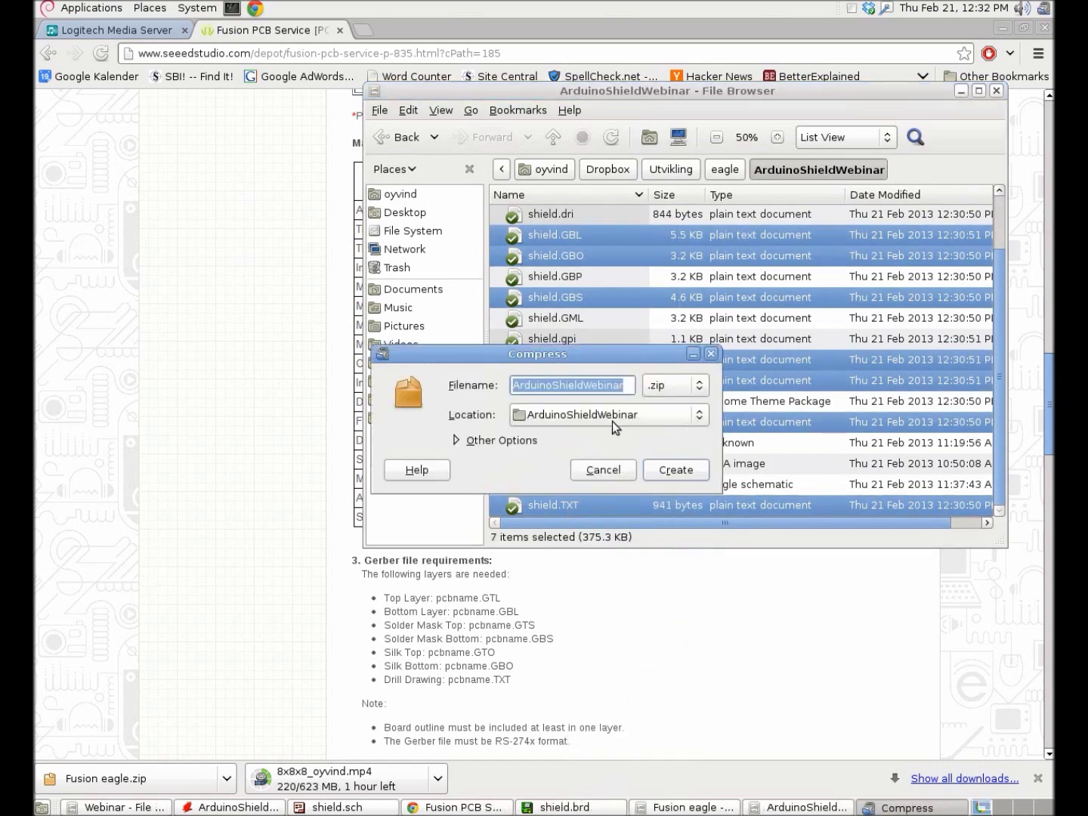
{"action": "left_click", "coordinate": [670, 474]}
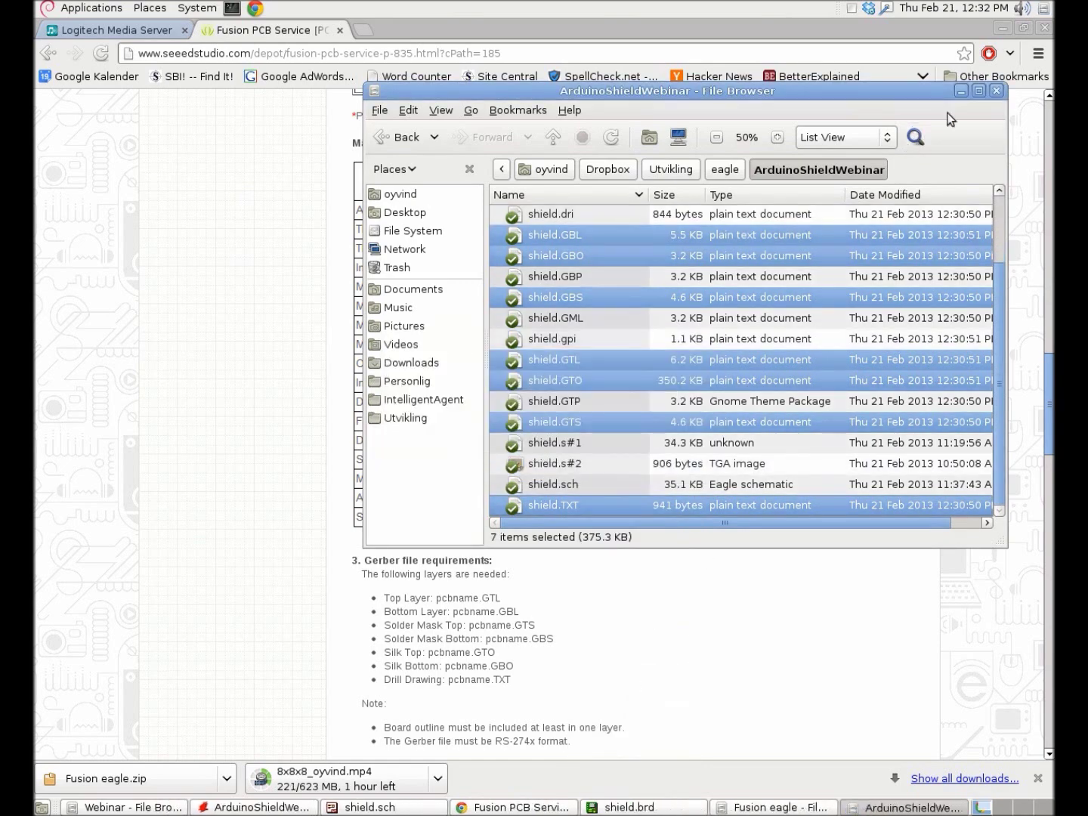
{"action": "left_click", "coordinate": [978, 92]}
{"action": "left_click", "coordinate": [453, 583]}
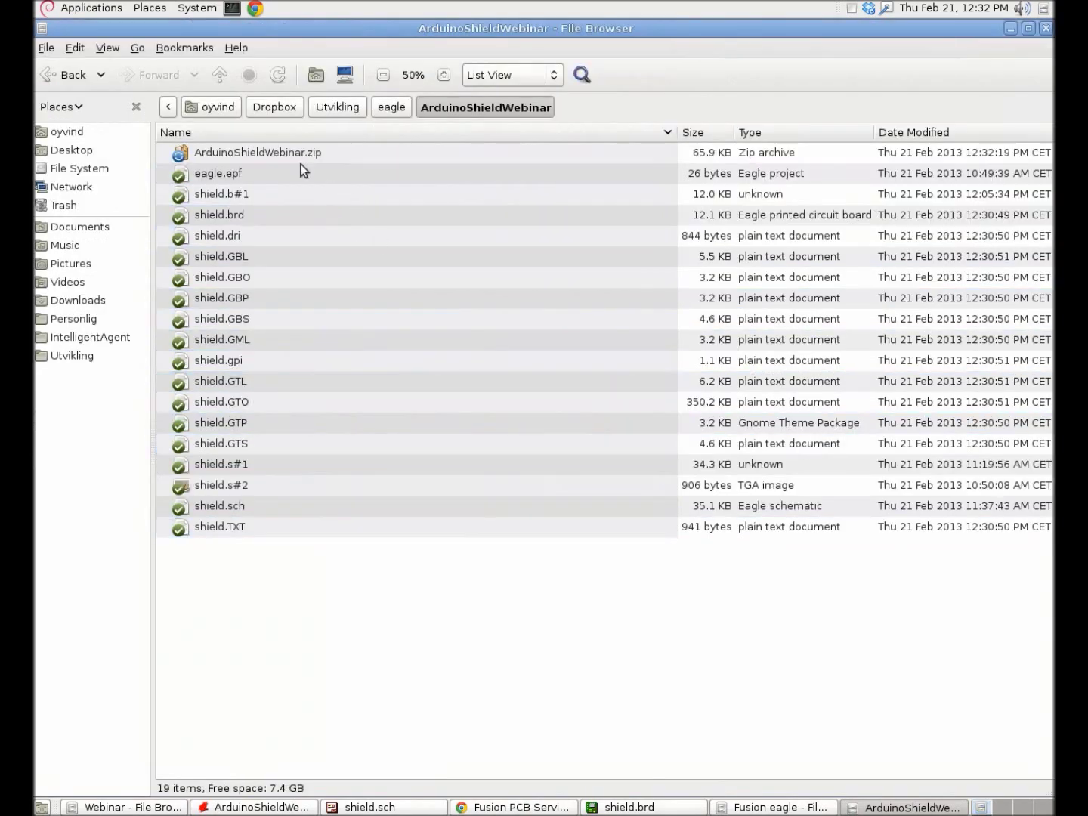
{"action": "left_click", "coordinate": [266, 156]}
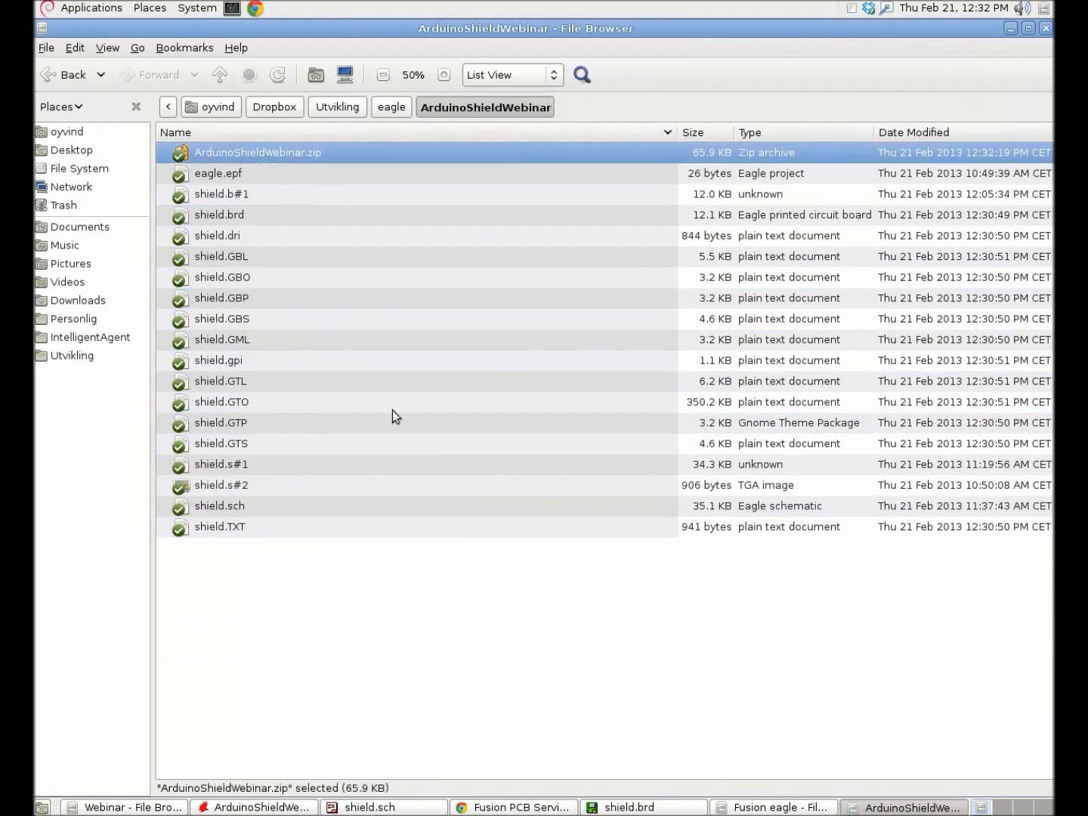
{"action": "left_click", "coordinate": [489, 809]}
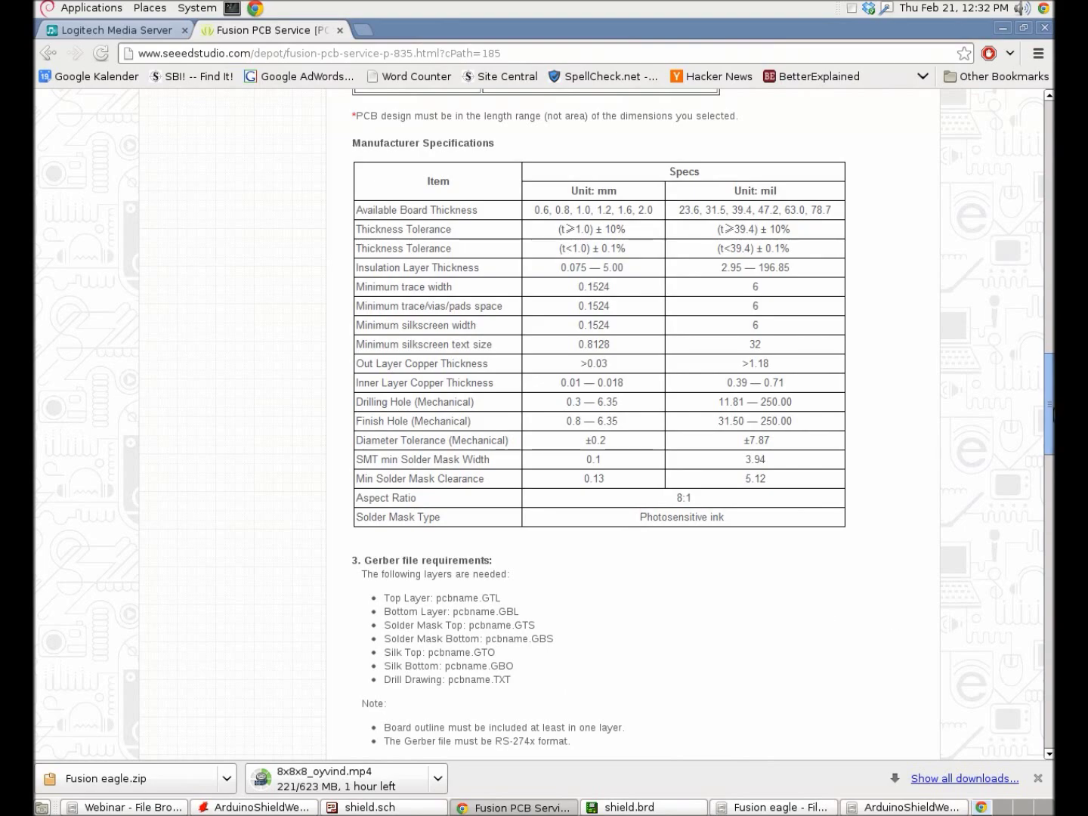
Step: Upload ArduinoShieldWebinar.zip from Utvikling > eagle > ArduinoShieldWebinar as the design file
{"action": "left_click_drag", "start_coordinate": [1052, 412], "coordinate": [1052, 162]}
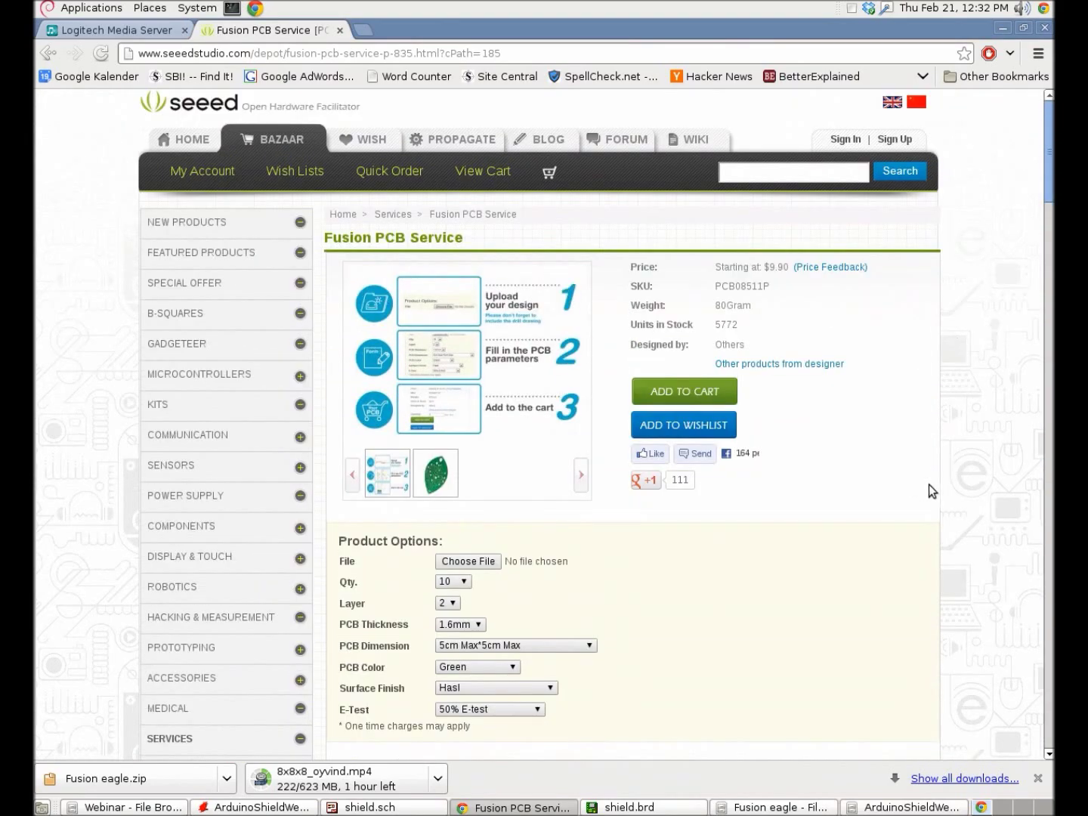
{"action": "scroll", "coordinate": [928, 484], "scroll_direction": "down", "scroll_amount": 5}
{"action": "left_click", "coordinate": [464, 350]}
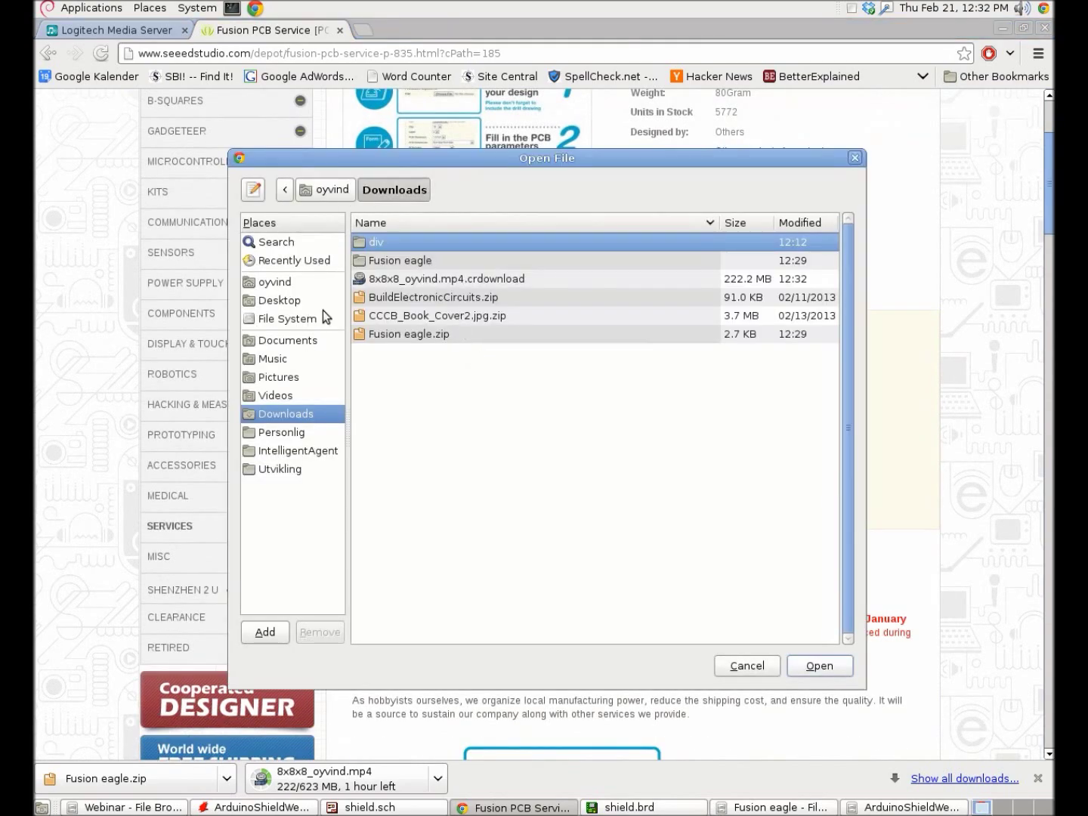
{"action": "left_click", "coordinate": [285, 470]}
{"action": "double_click", "coordinate": [398, 315]}
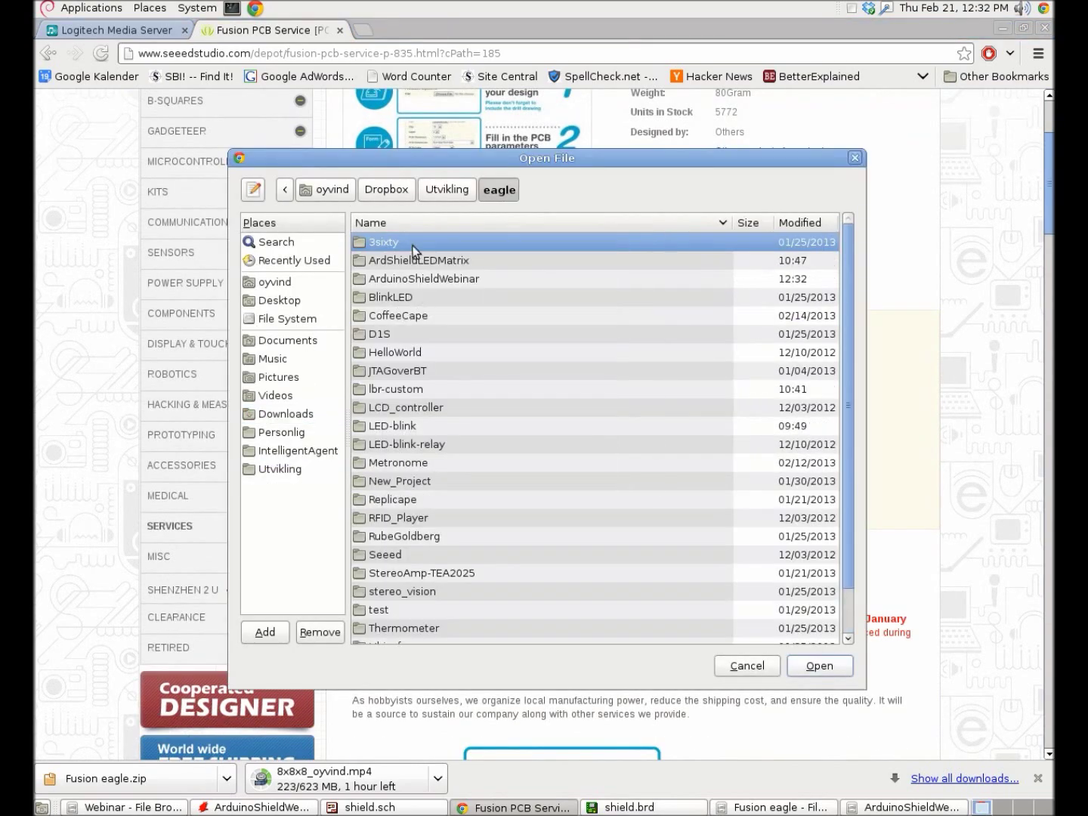
{"action": "double_click", "coordinate": [425, 279]}
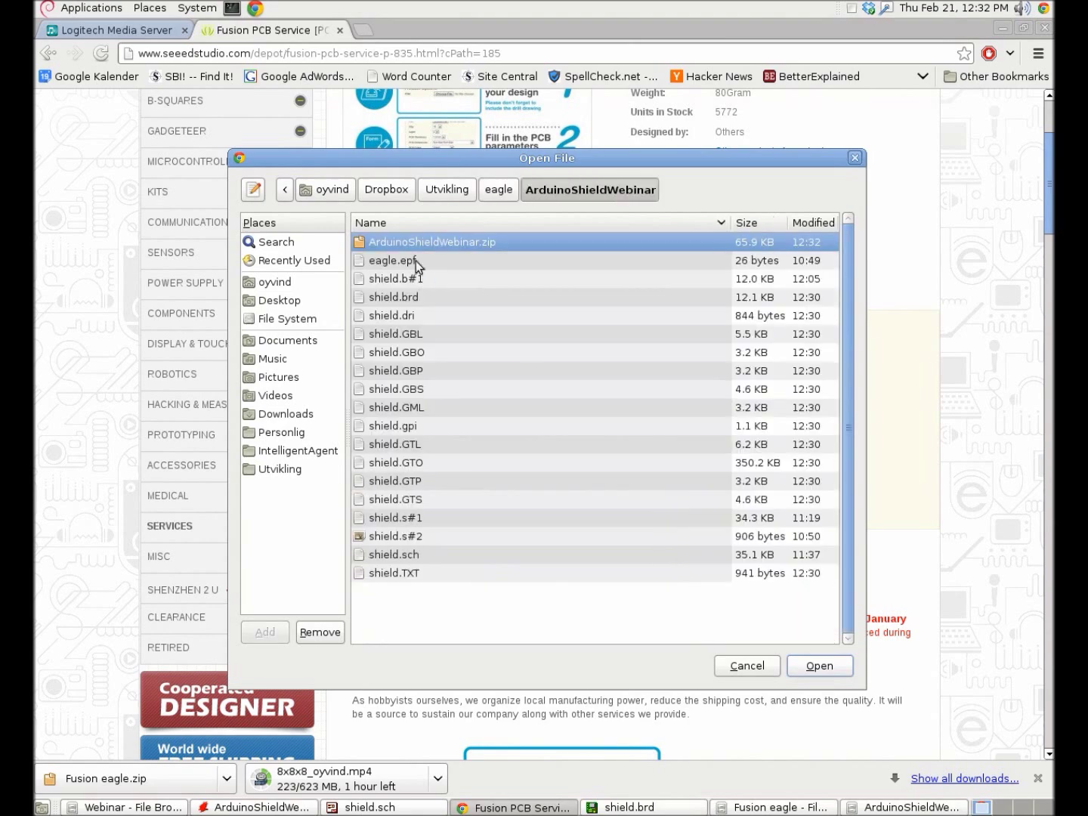
{"action": "left_click", "coordinate": [819, 666]}
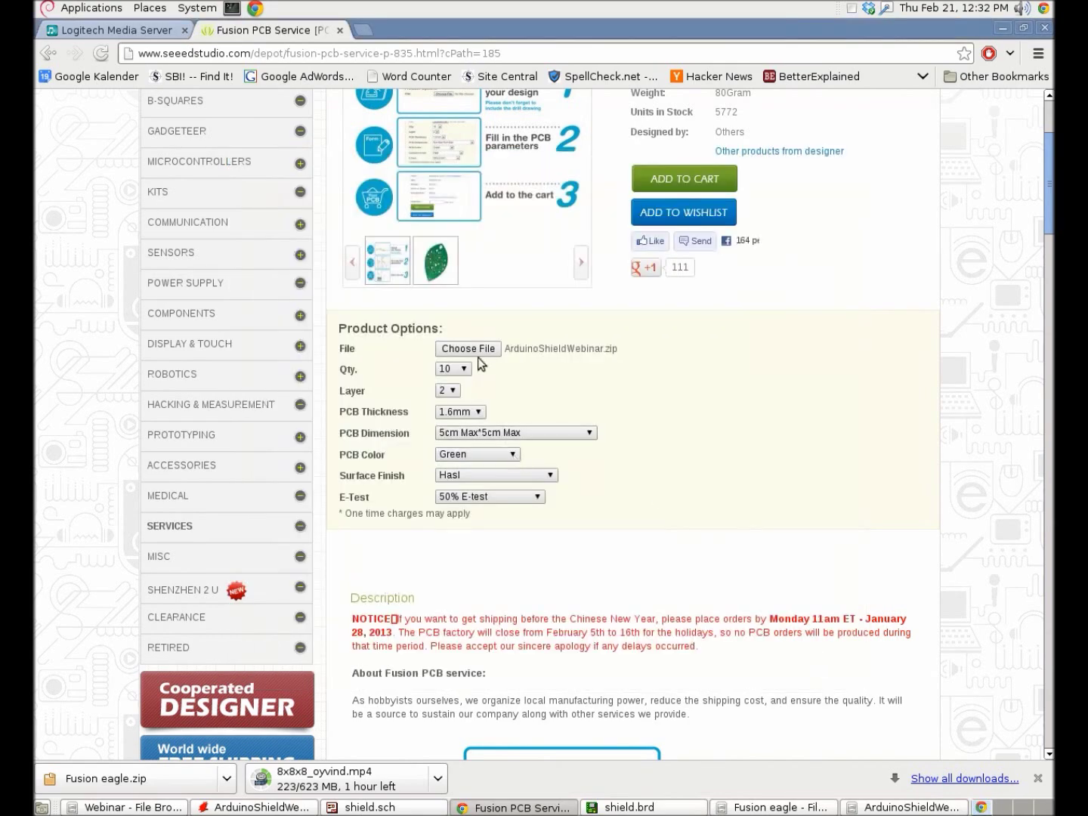
Step: Keep PCB colour Green and the defaults: 10 boards, 2 layers, 1.6mm, Hasl
{"action": "left_click", "coordinate": [465, 371]}
{"action": "left_click", "coordinate": [482, 454]}
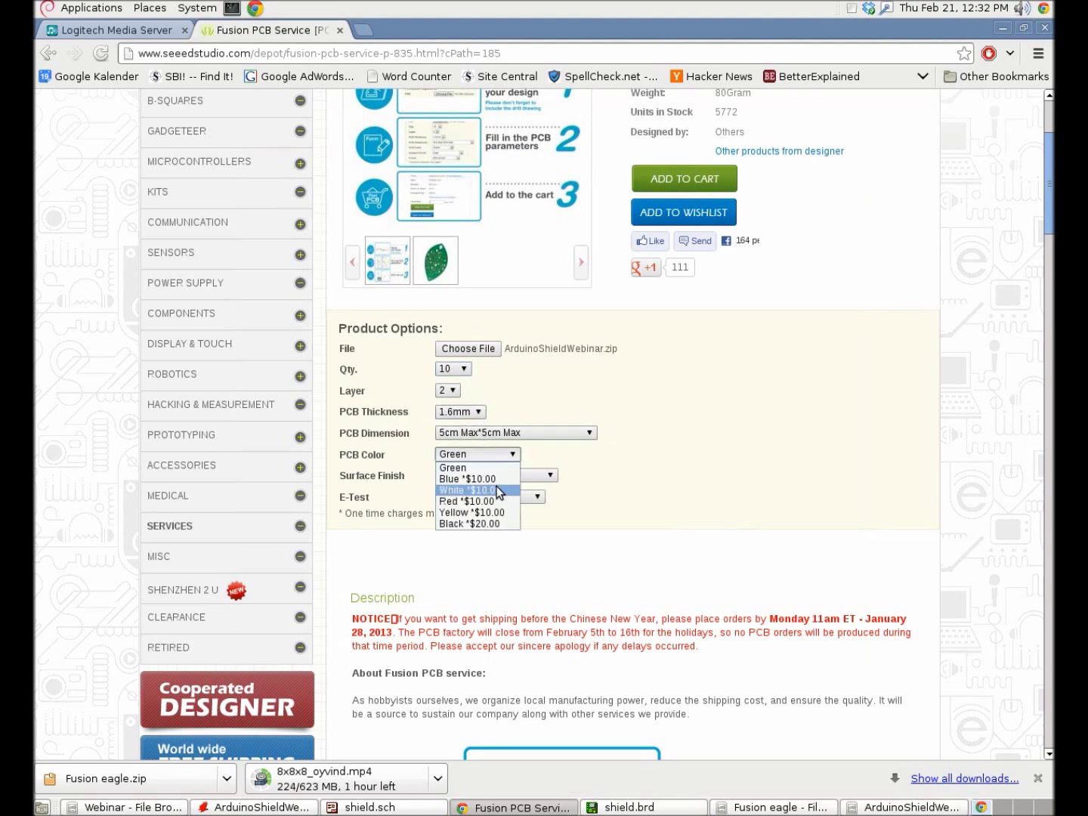
{"action": "left_click", "coordinate": [501, 468]}
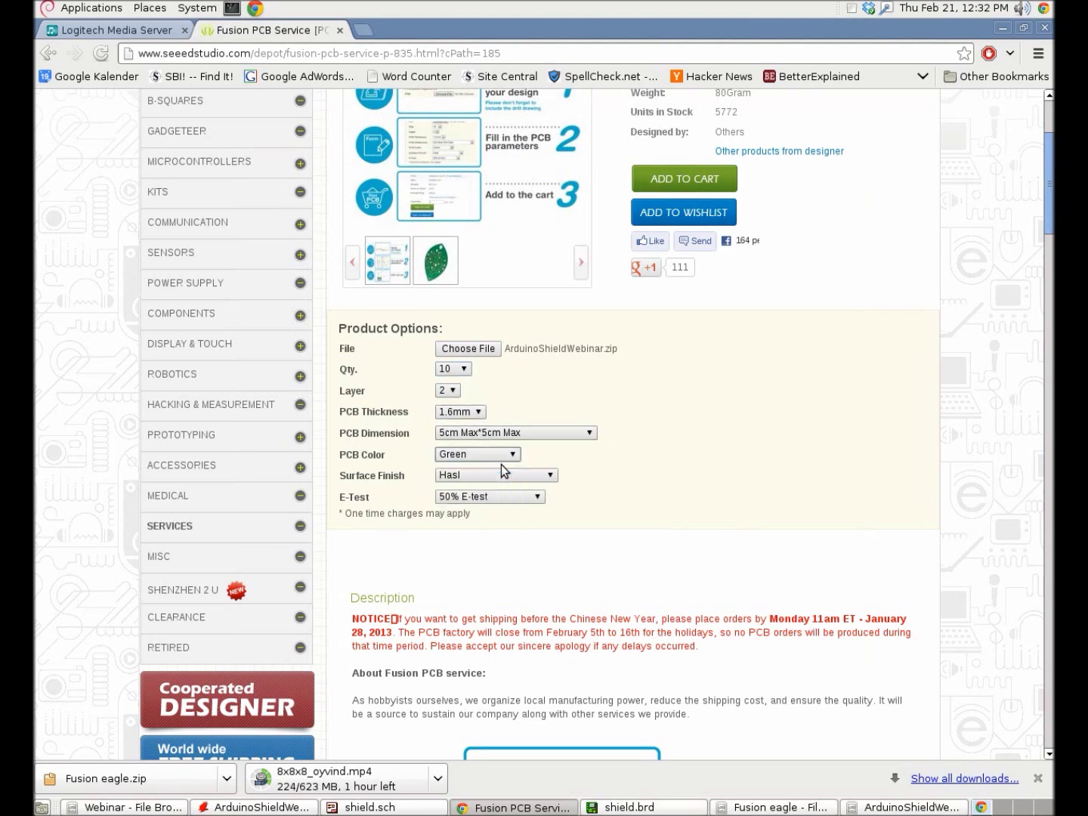
{"action": "left_click", "coordinate": [737, 475]}
{"action": "scroll", "coordinate": [737, 476], "scroll_direction": "down", "scroll_amount": 3}
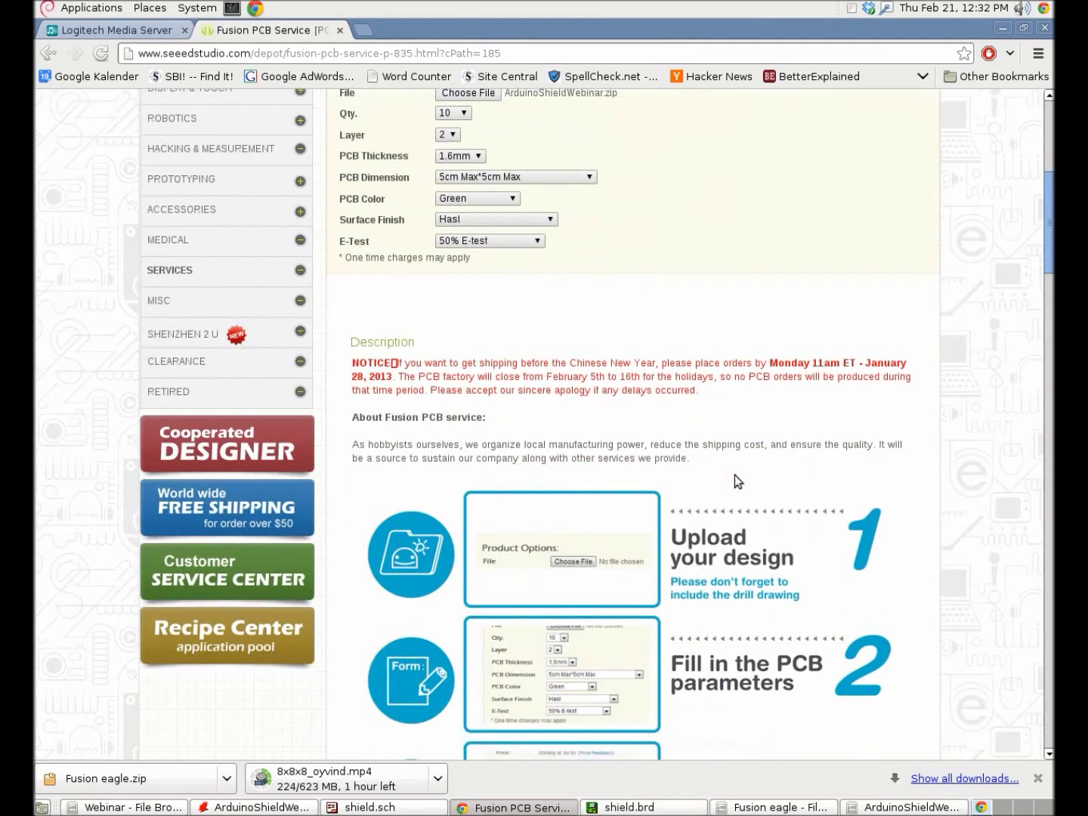
{"action": "scroll", "coordinate": [777, 418], "scroll_direction": "down", "scroll_amount": 2}
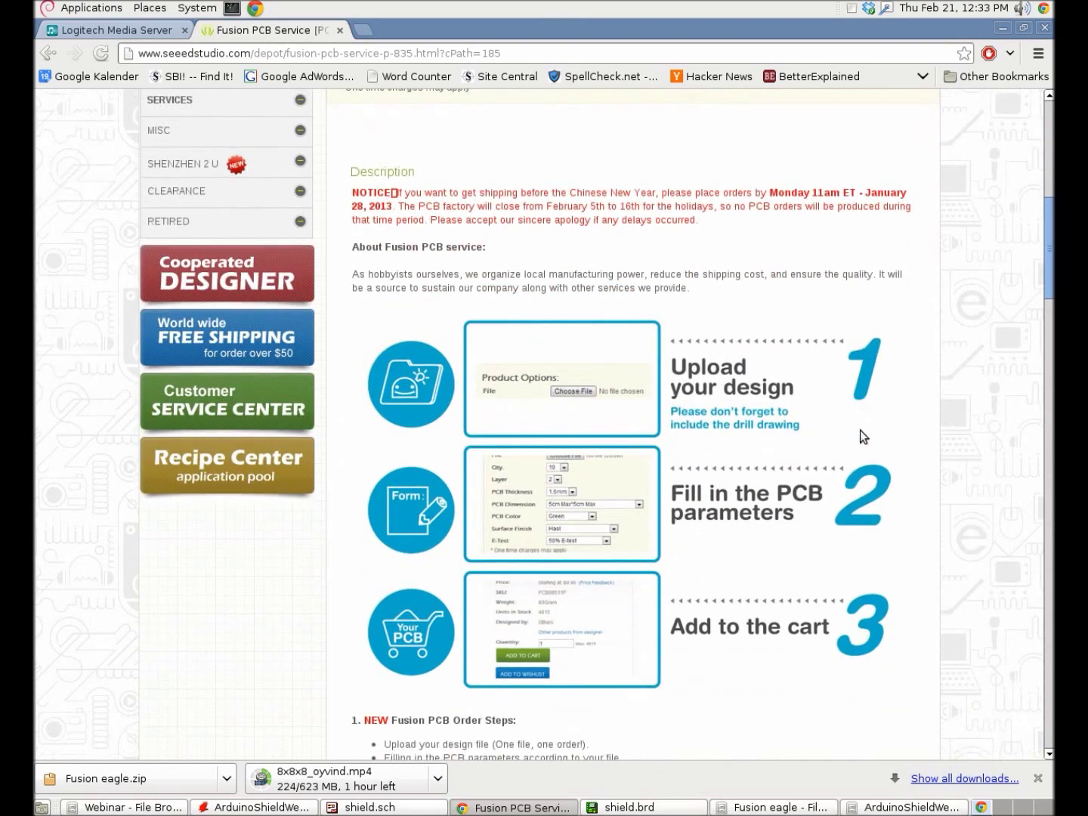
{"action": "scroll", "coordinate": [862, 430], "scroll_direction": "down", "scroll_amount": 1}
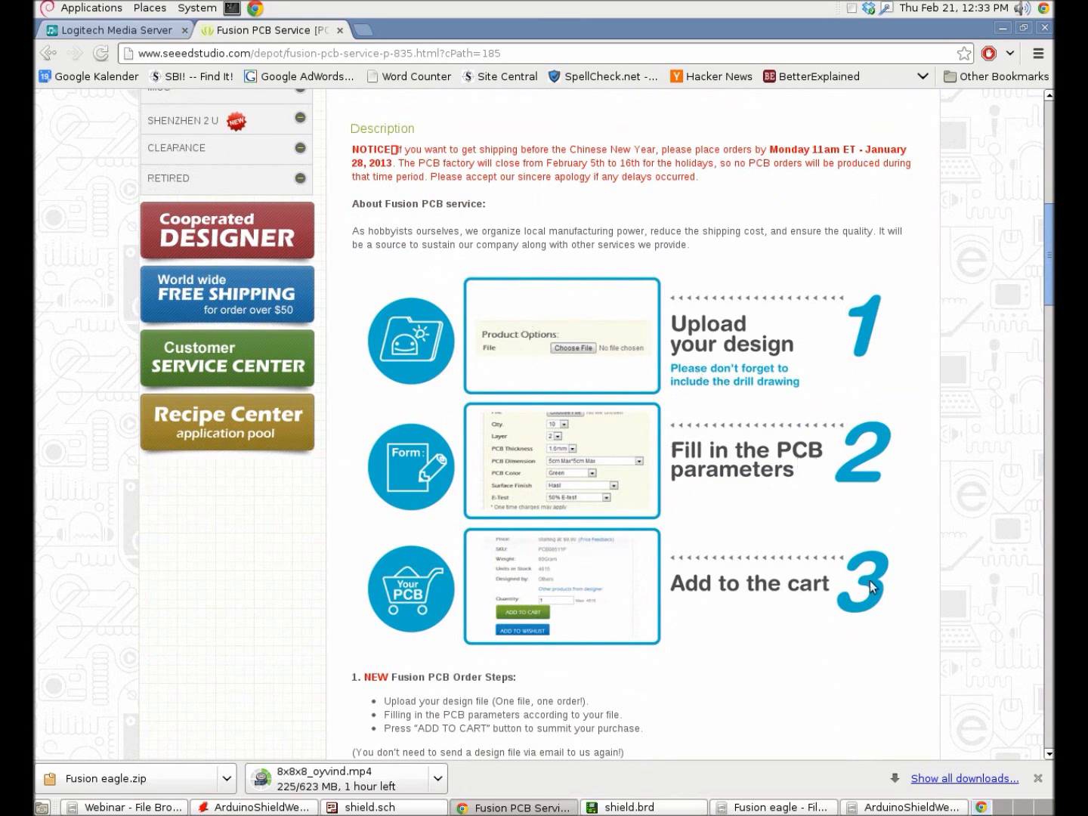
{"action": "left_click_drag", "start_coordinate": [1049, 283], "coordinate": [1049, 173]}
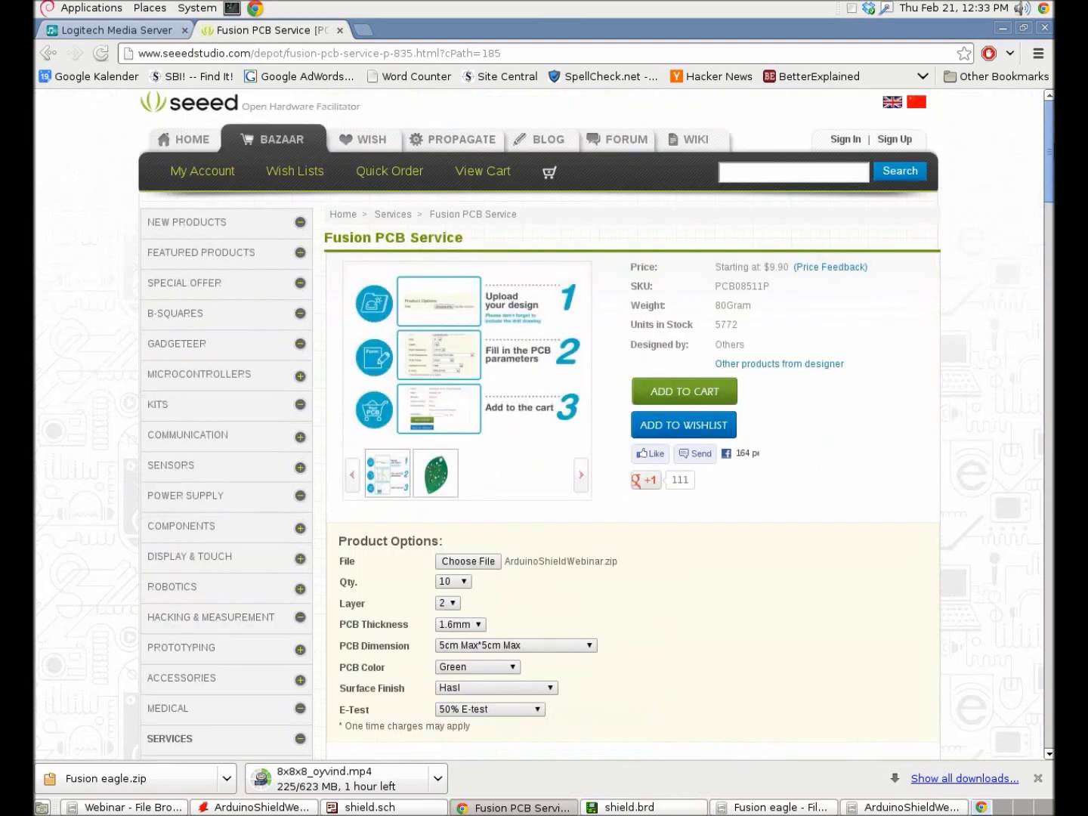
Step: Add the $9.90 Fusion PCB order to the cart and proceed to checkout
{"action": "left_click", "coordinate": [684, 393]}
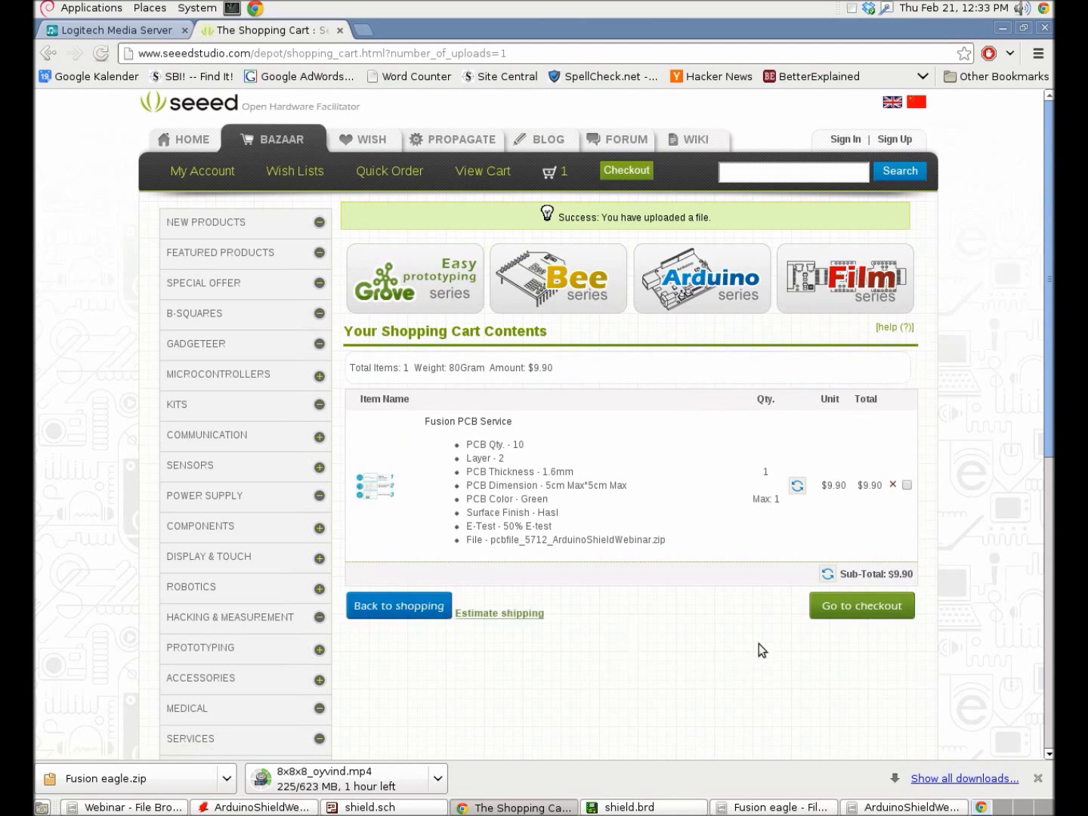
{"action": "left_click", "coordinate": [838, 613]}
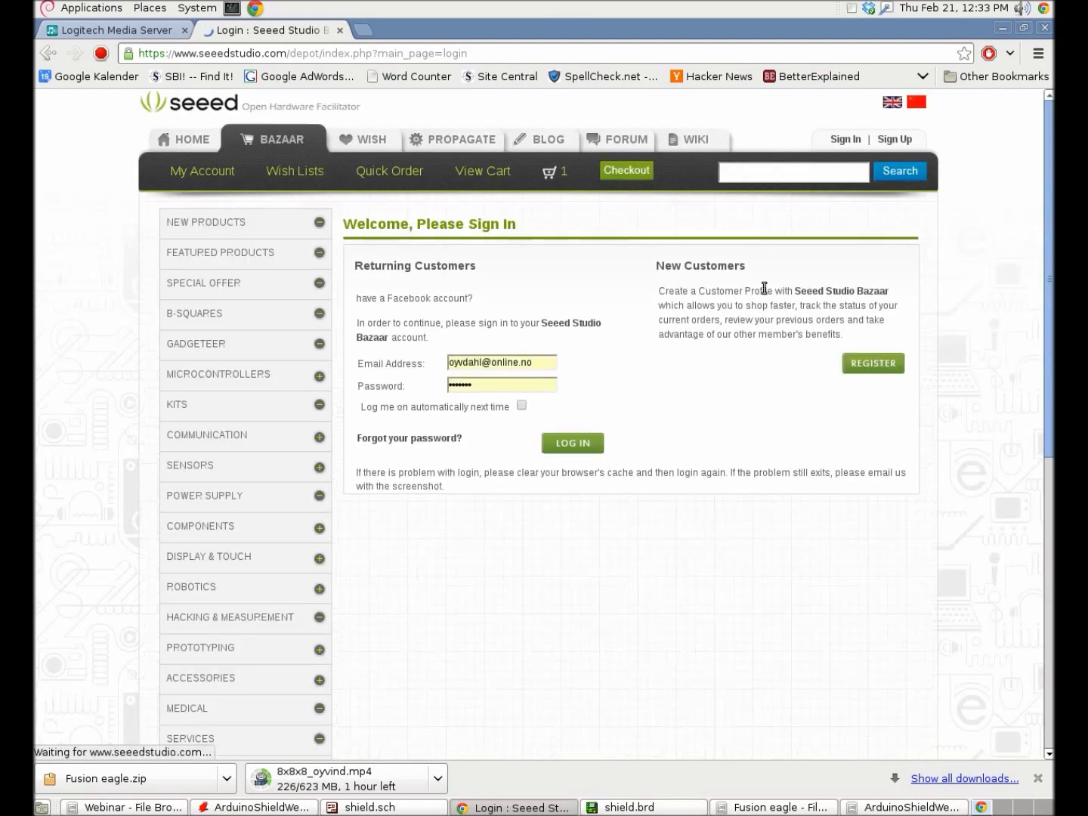
Step: Log in, pick Registered Air Parcel shipping at $3.95, and continue to payment
{"action": "left_click", "coordinate": [583, 449]}
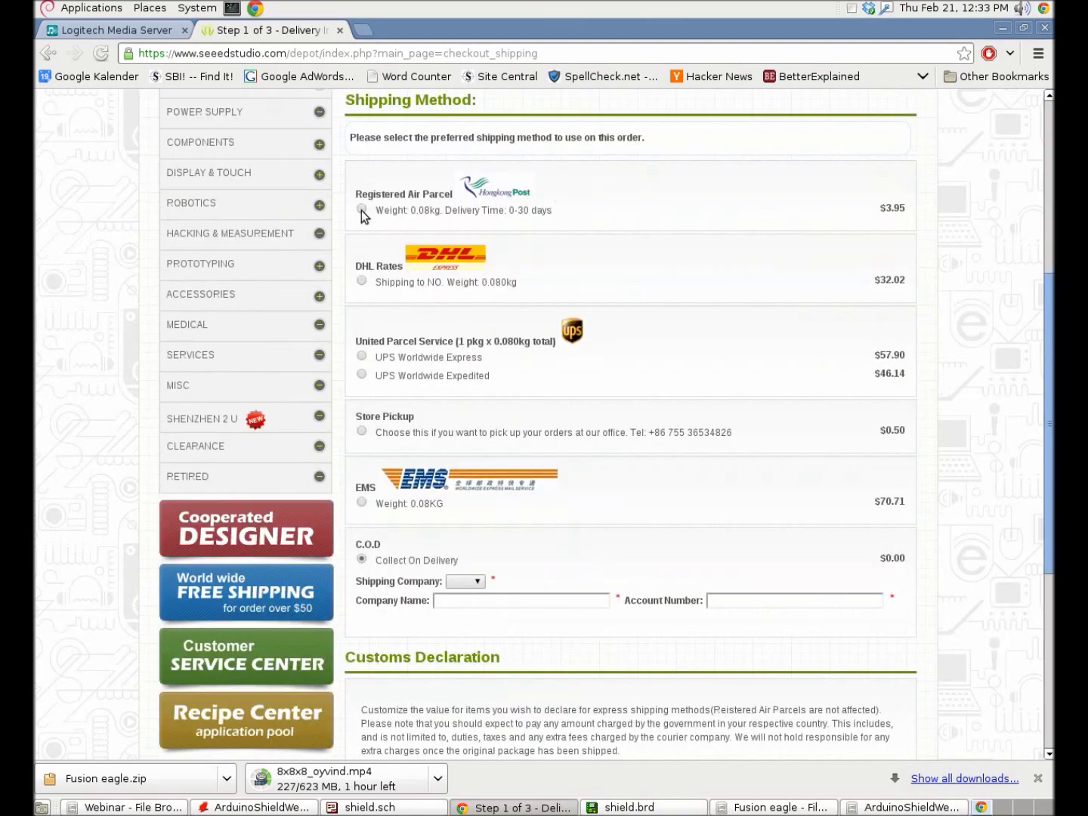
{"action": "left_click", "coordinate": [362, 209]}
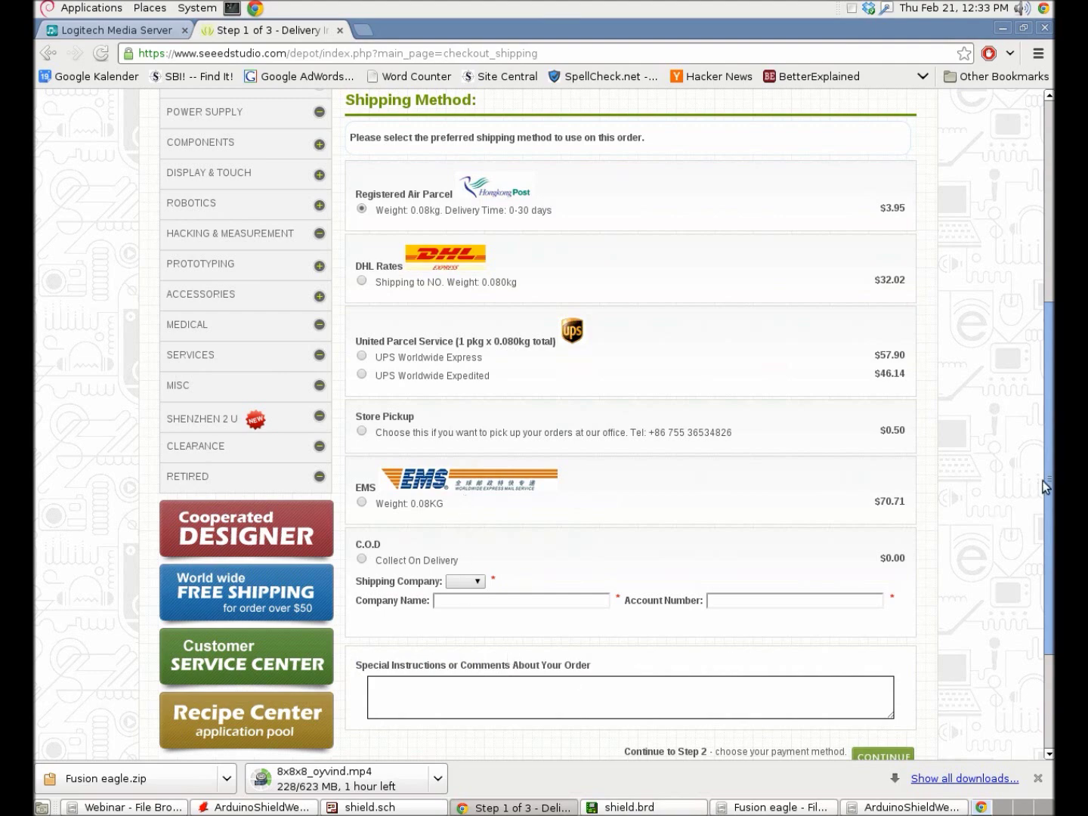
{"action": "scroll", "coordinate": [1044, 481], "scroll_direction": "down", "scroll_amount": 4}
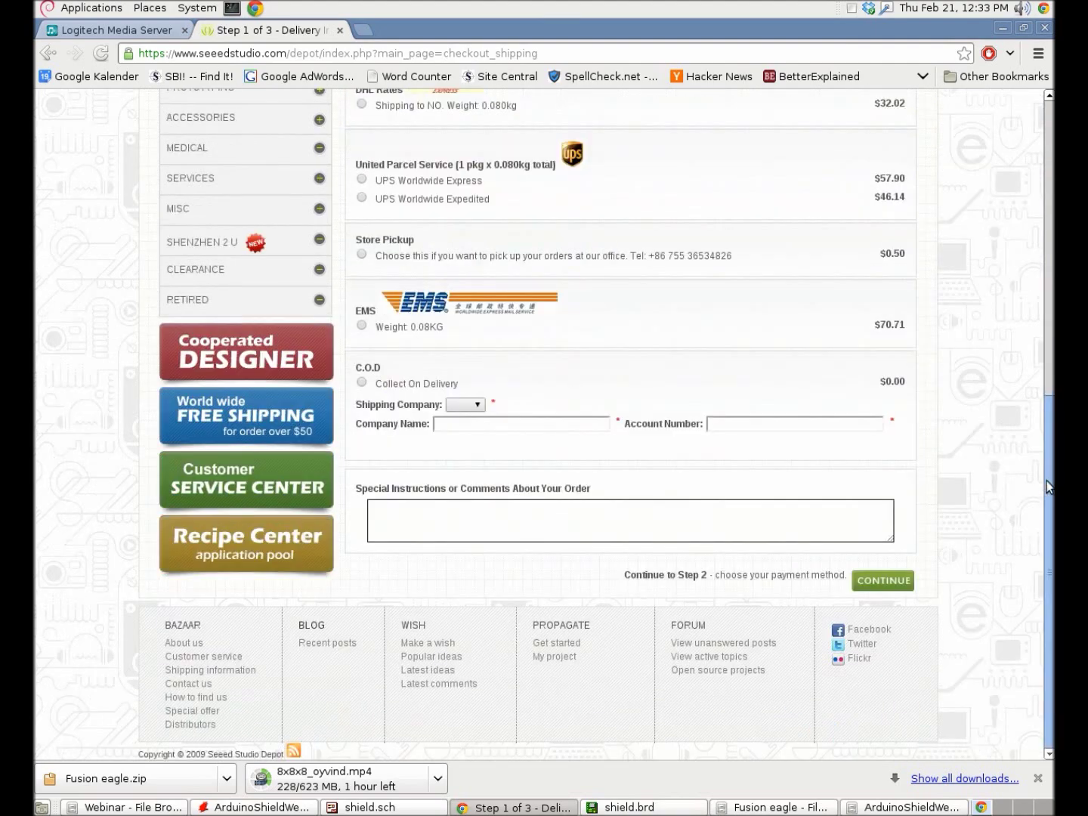
{"action": "left_click", "coordinate": [887, 579]}
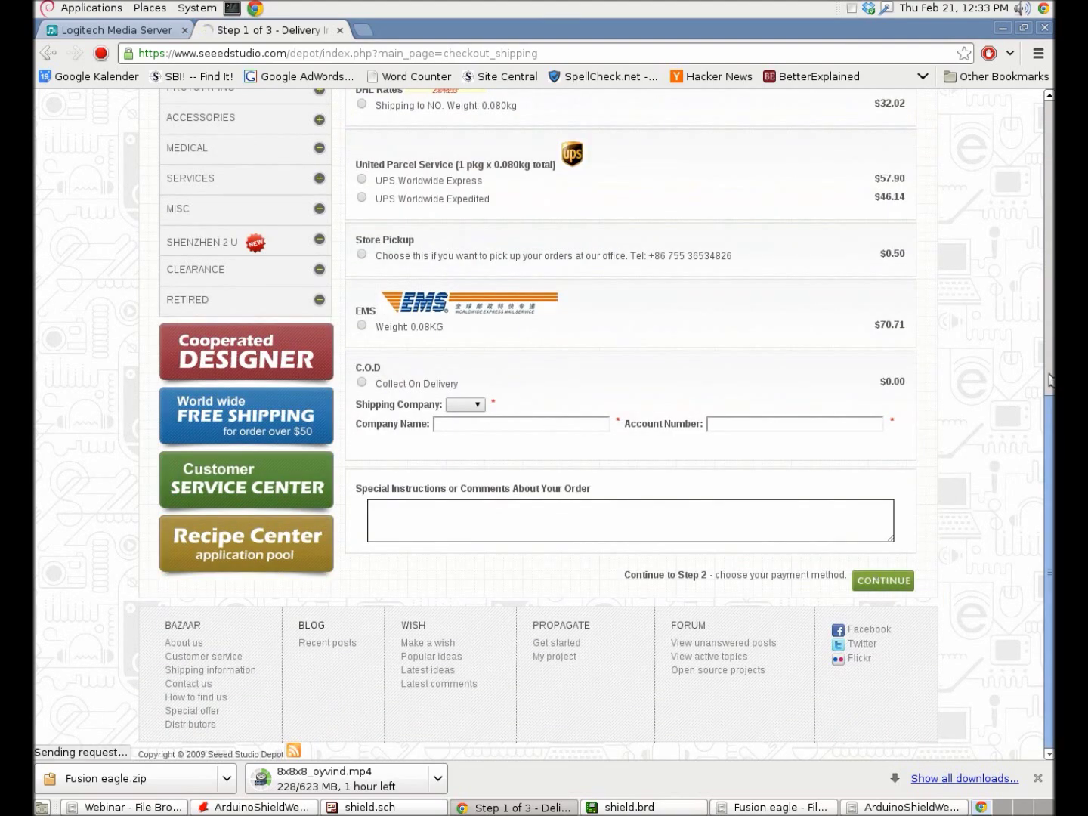